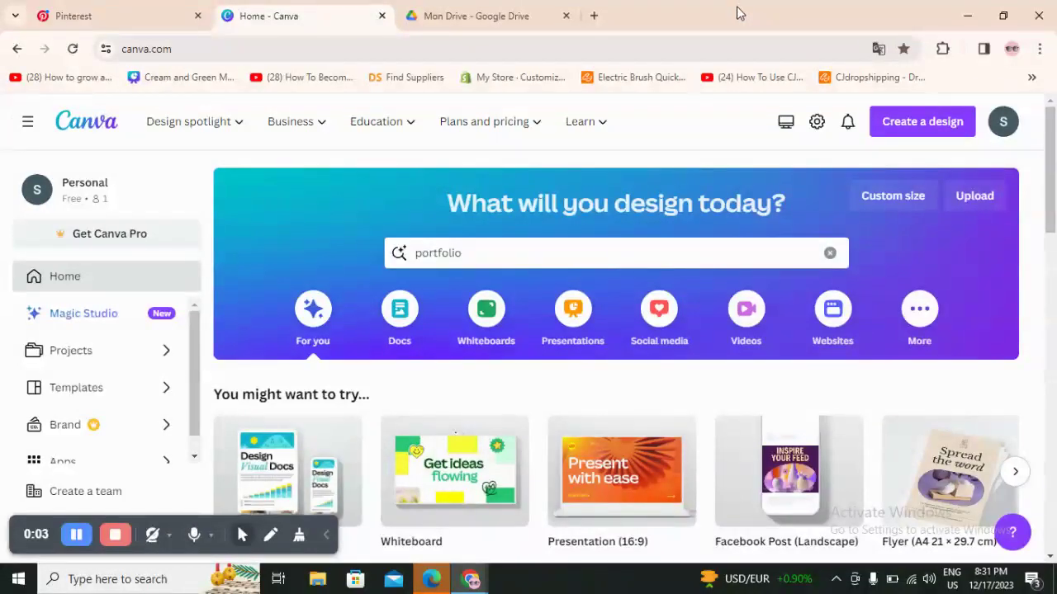
drag(736, 5, 700, 21)
click(977, 17)
Look through the recent designs listed on the home page
scroll(696, 384, down, 3)
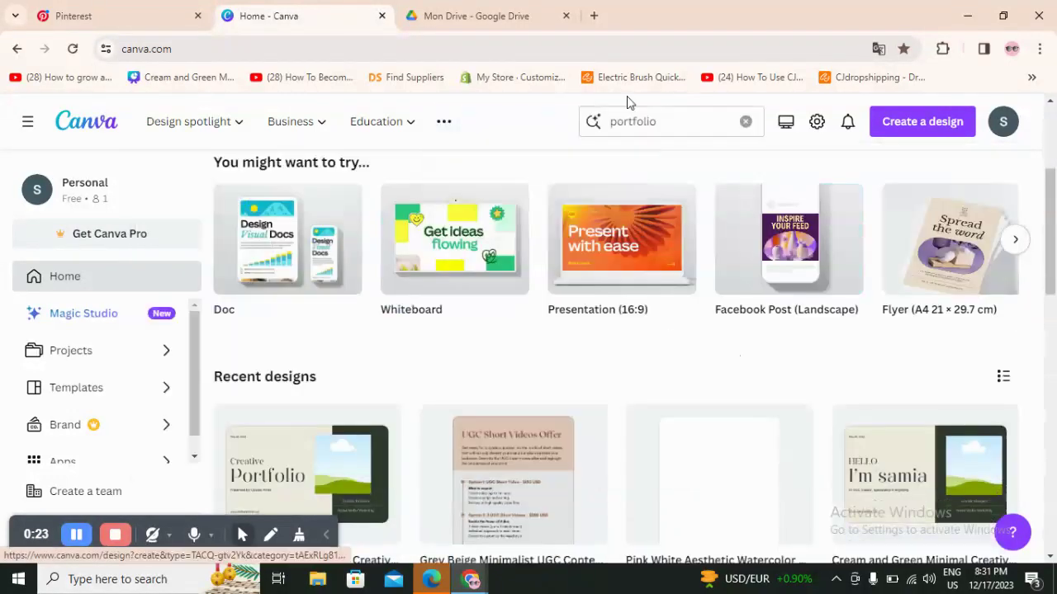
scroll(684, 266, down, 5)
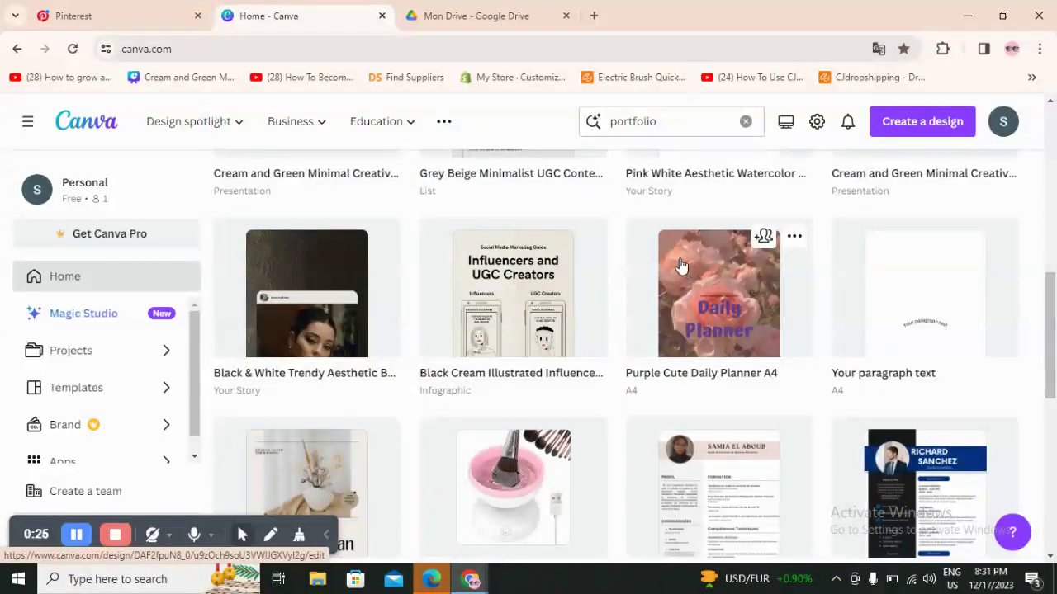
scroll(628, 275, up, 8)
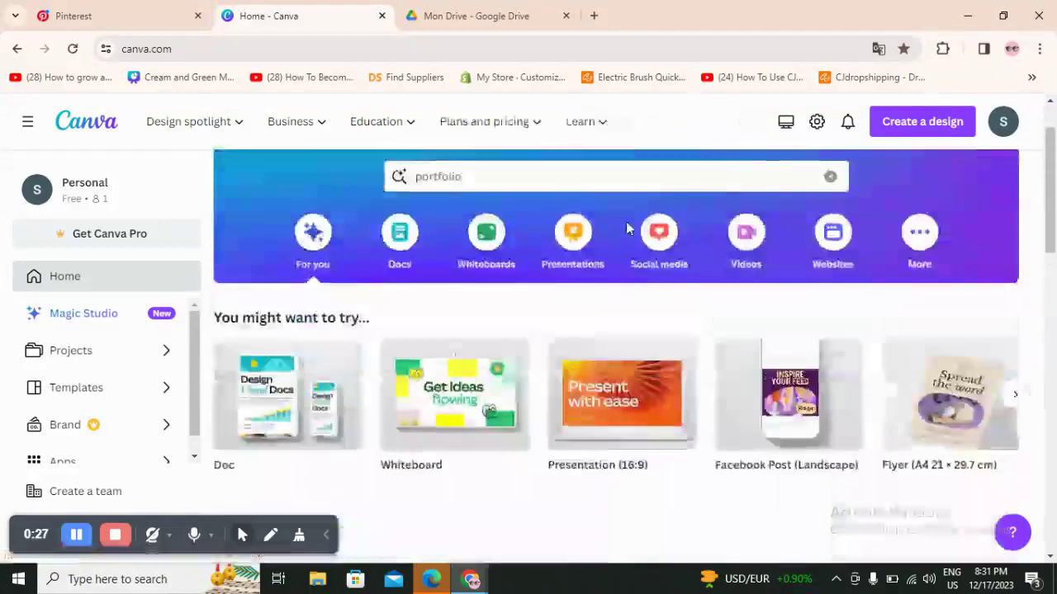
scroll(672, 238, down, 3)
scroll(683, 302, down, 2)
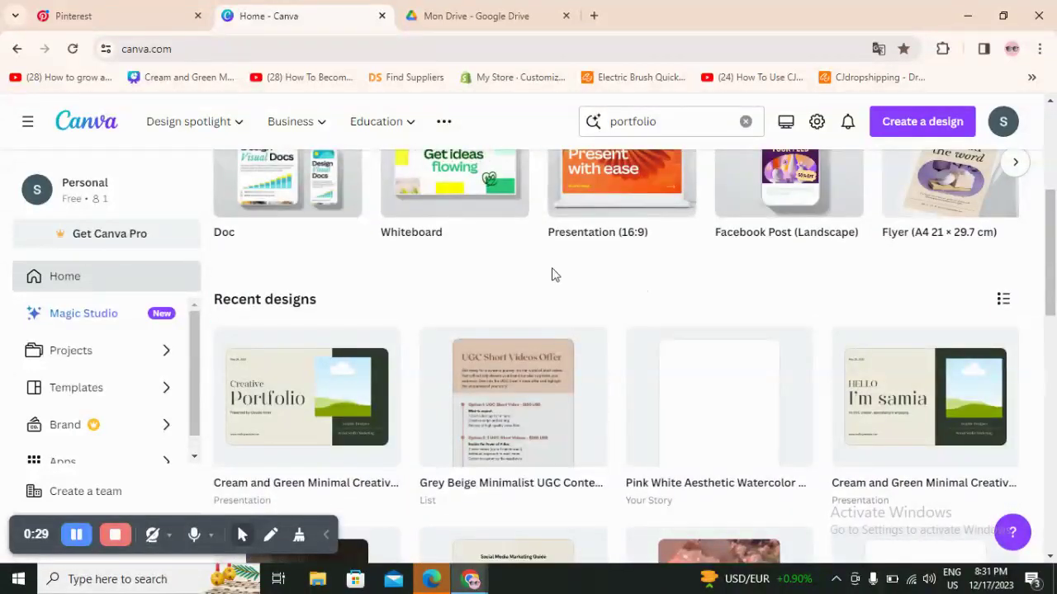
scroll(533, 309, down, 1)
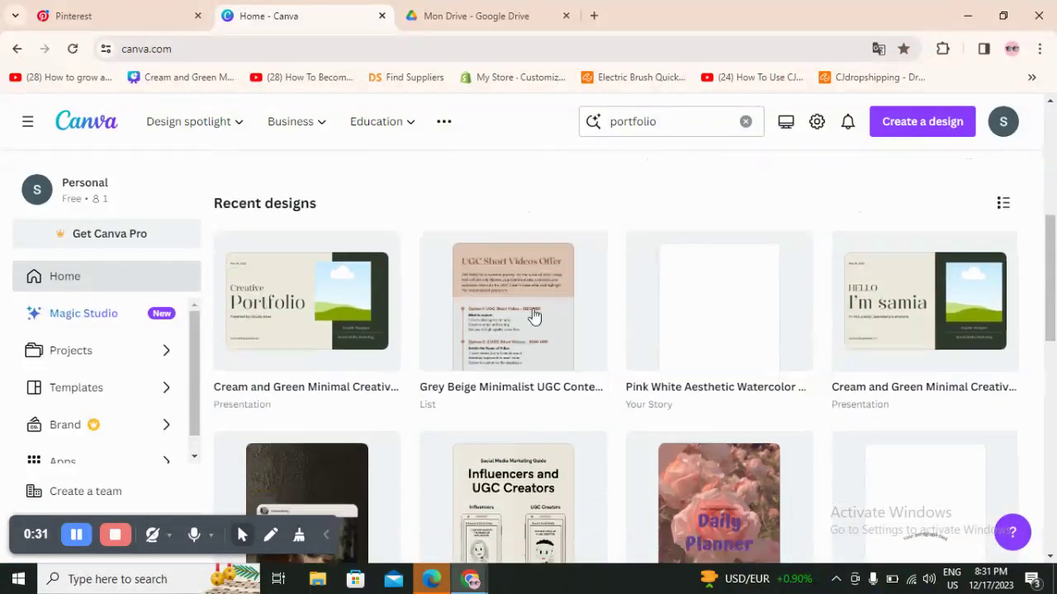
scroll(535, 316, down, 4)
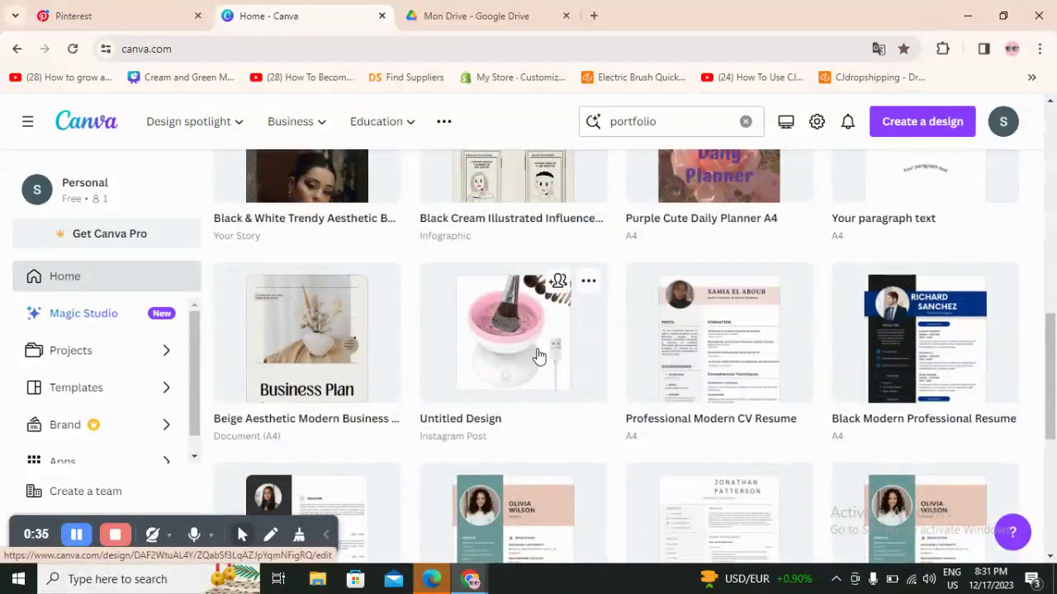
scroll(684, 334, down, 2)
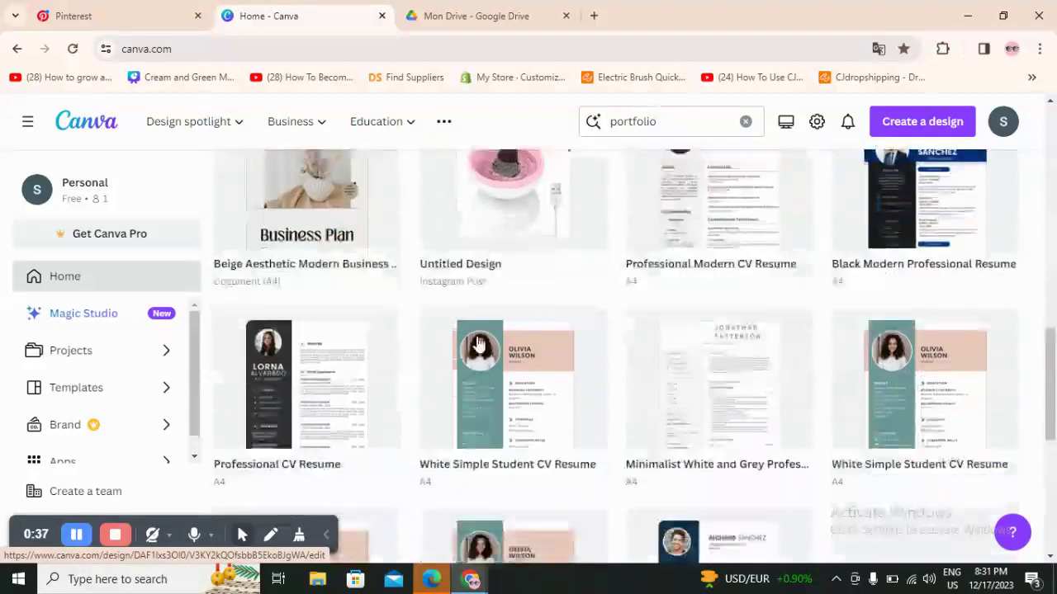
scroll(366, 339, down, 4)
scroll(389, 318, down, 3)
scroll(390, 271, down, 1)
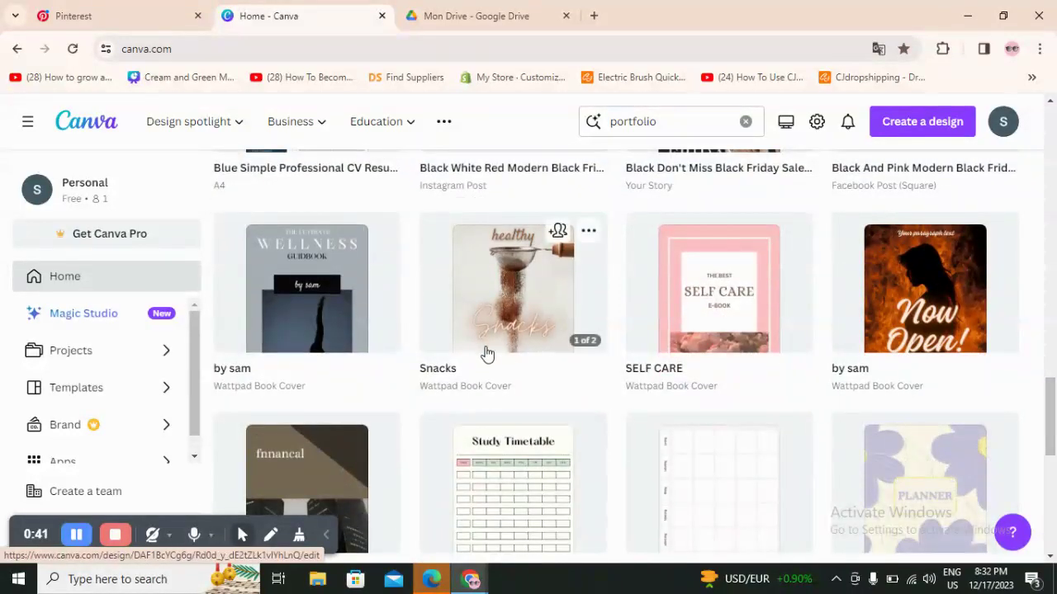
scroll(483, 346, up, 10)
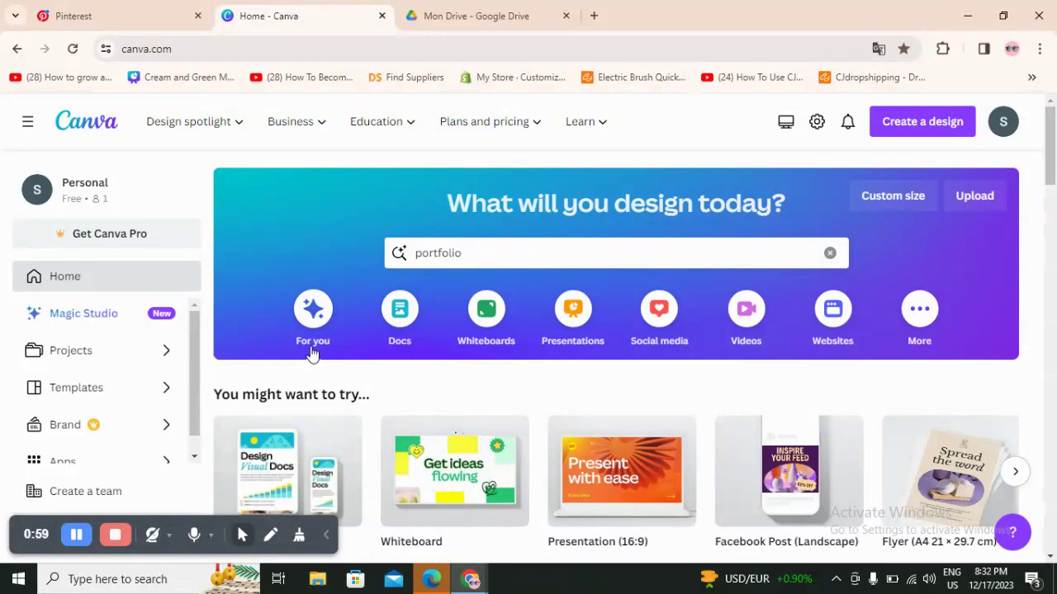
Look through the suggested design types on the home page and the formats offered for creating a new design
scroll(347, 368, down, 1)
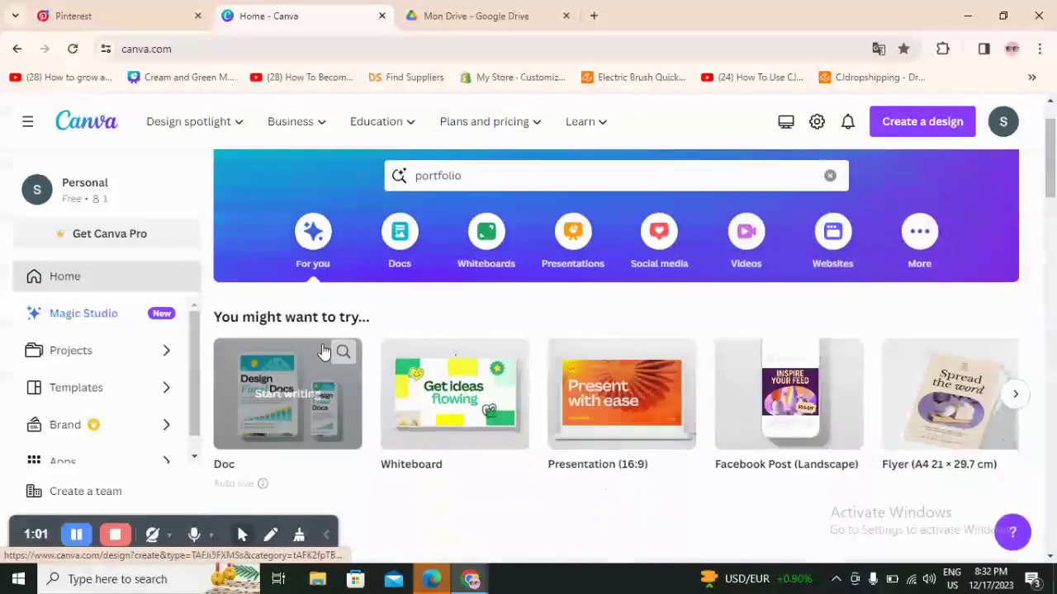
click(1015, 394)
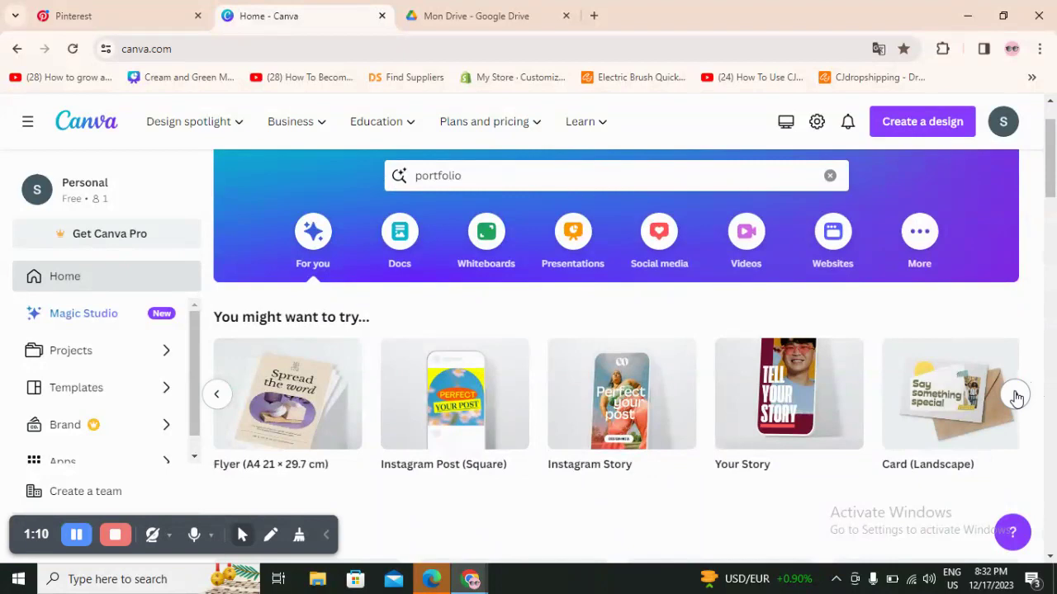
click(1015, 395)
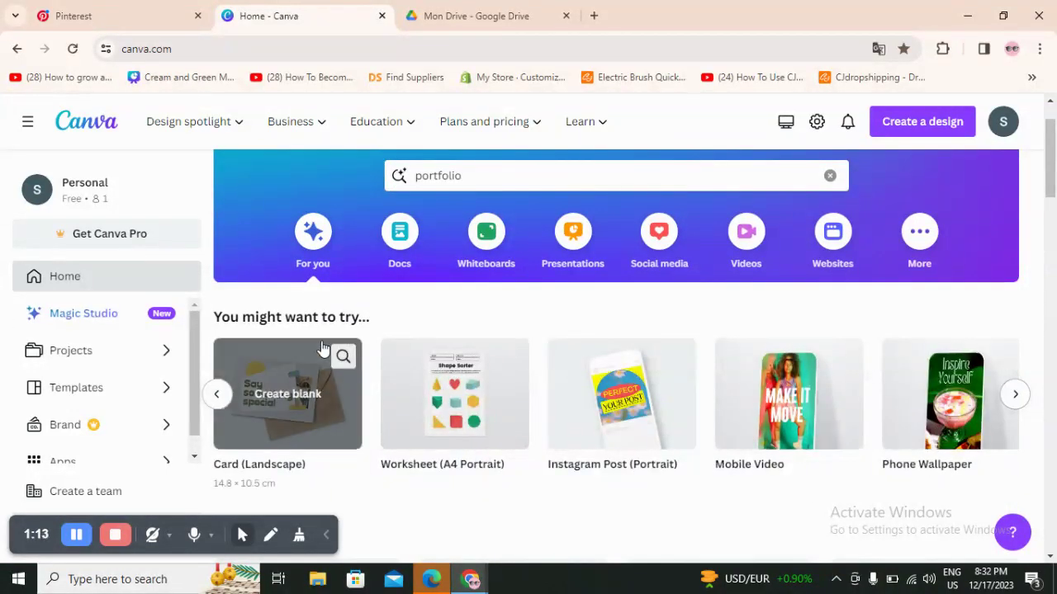
scroll(322, 313, up, 2)
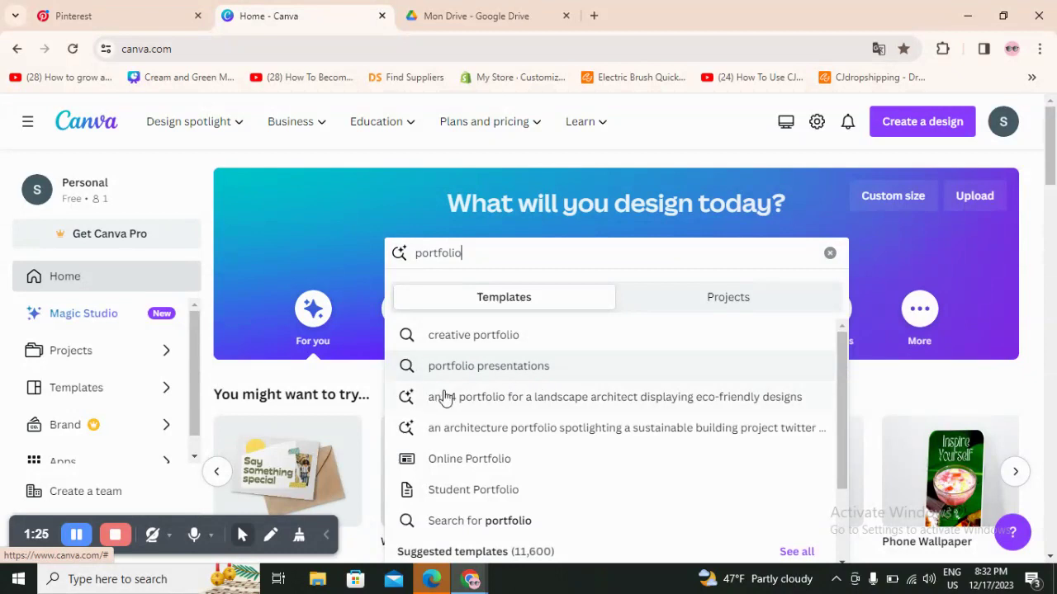
click(690, 129)
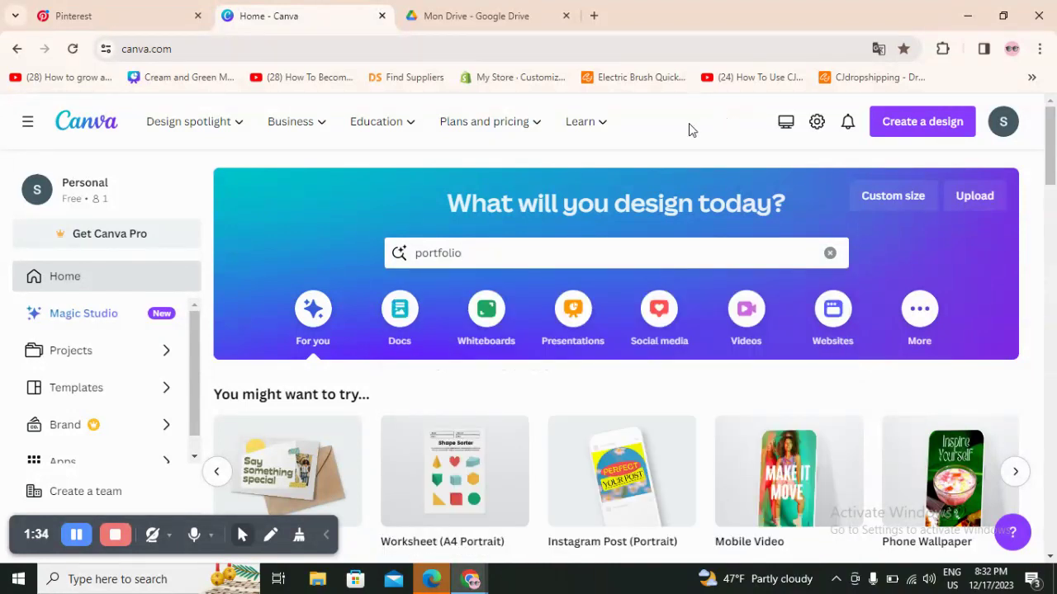
click(908, 123)
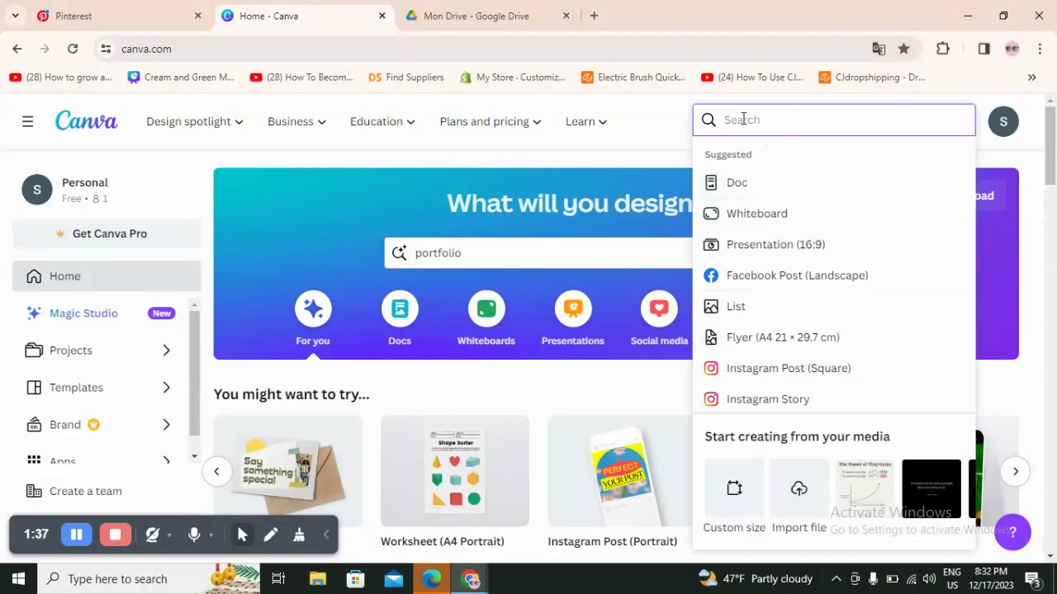
click(671, 121)
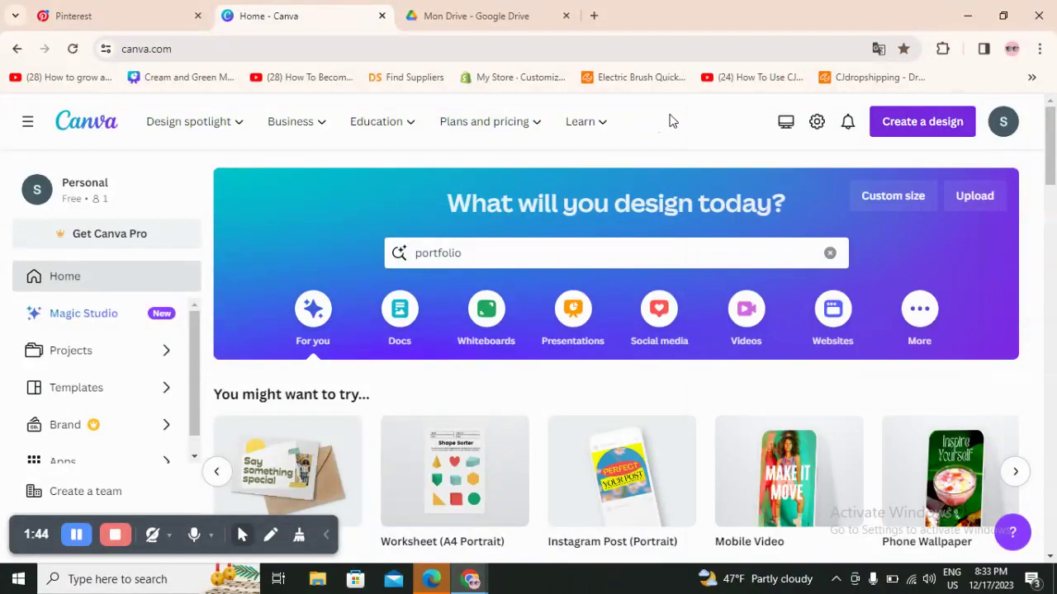
Search the templates for "creative portfolio" using the suggested search term
click(615, 253)
click(592, 336)
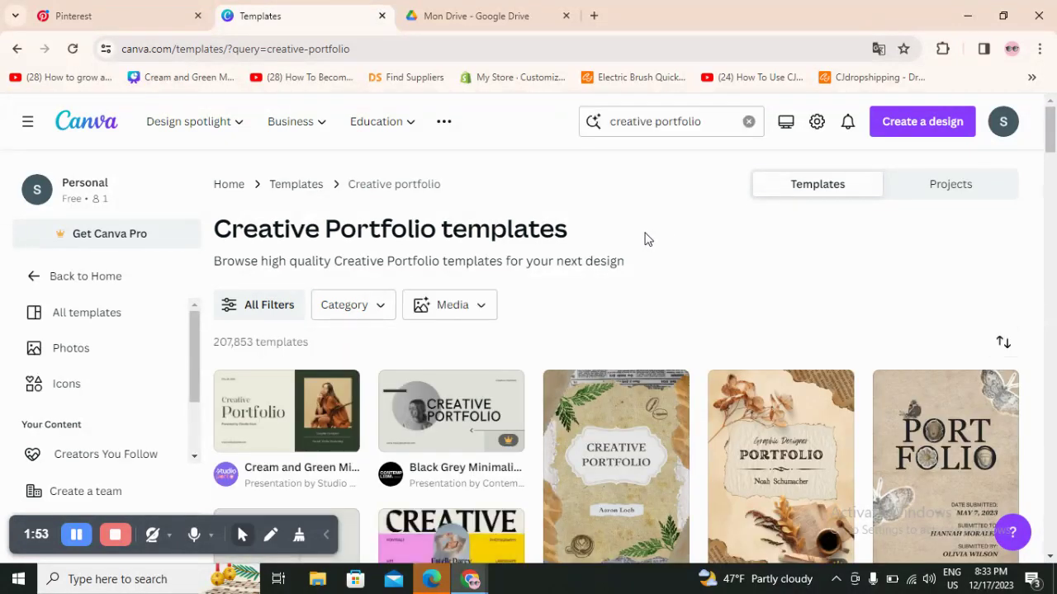
Browse the creative portfolio templates and check which ones are marked as Pro or paid
scroll(648, 239, down, 1)
scroll(649, 239, down, 2)
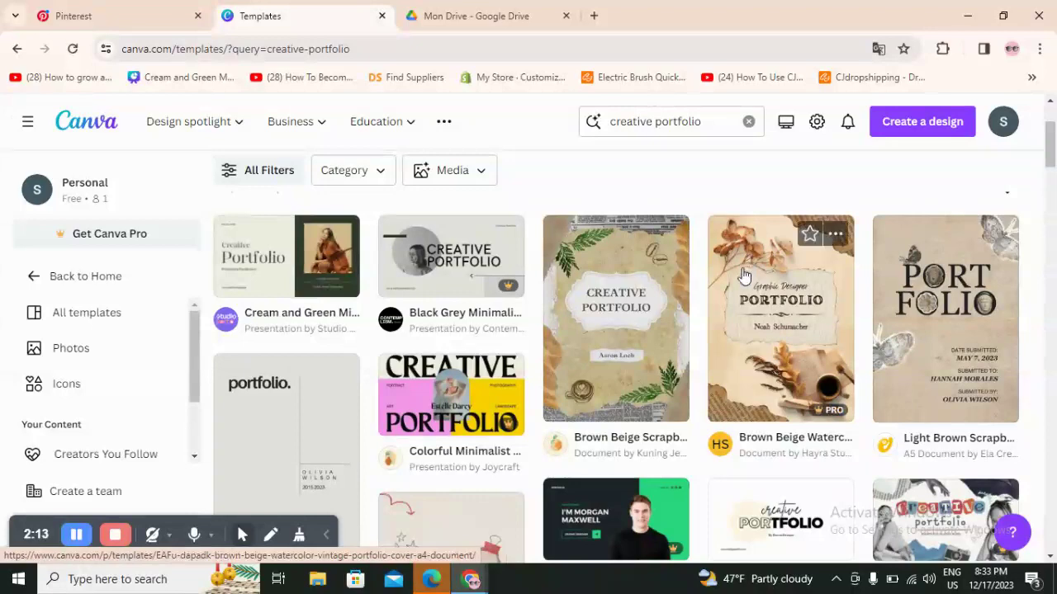
scroll(615, 304, down, 1)
scroll(702, 371, up, 2)
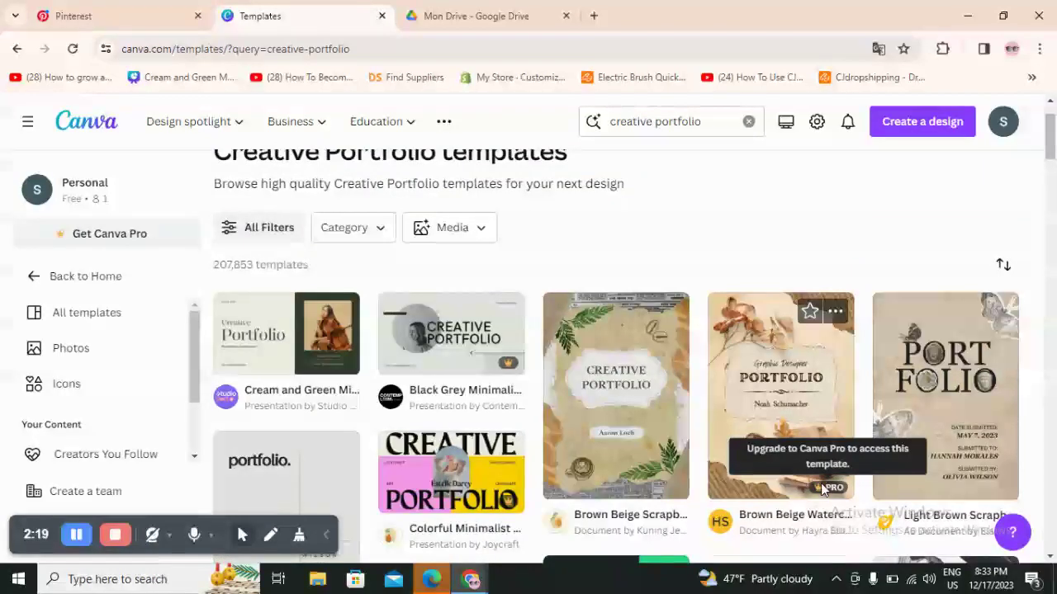
scroll(798, 332, down, 2)
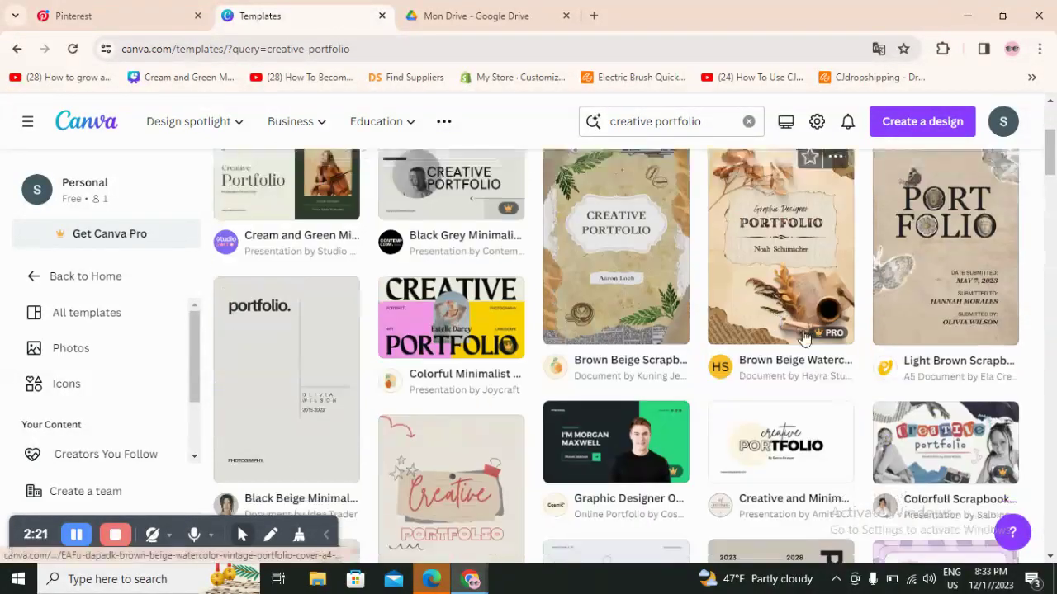
scroll(799, 332, down, 3)
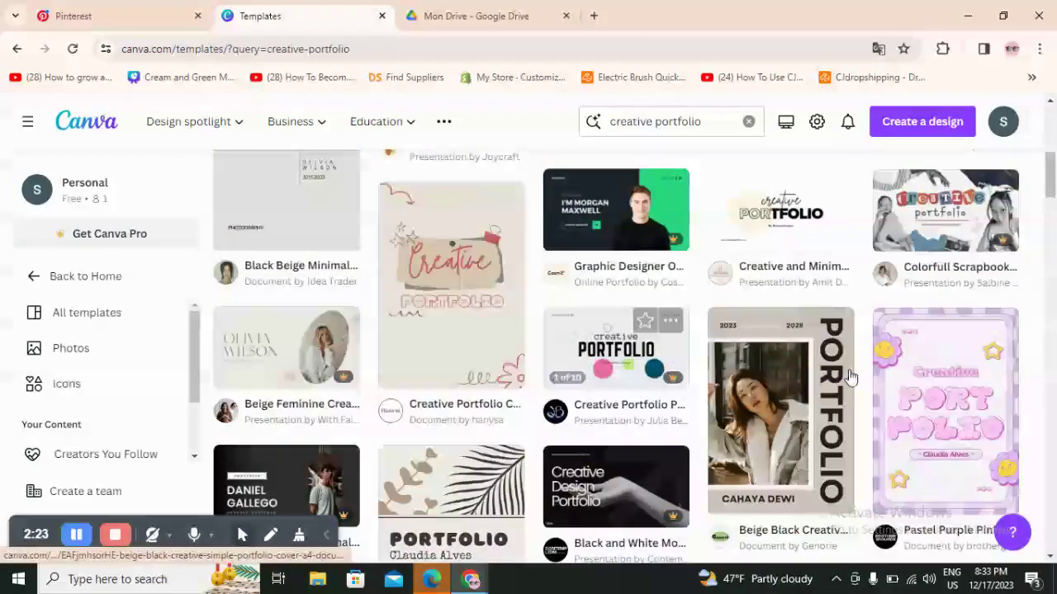
scroll(791, 377, down, 1)
scroll(496, 395, down, 2)
scroll(496, 394, down, 1)
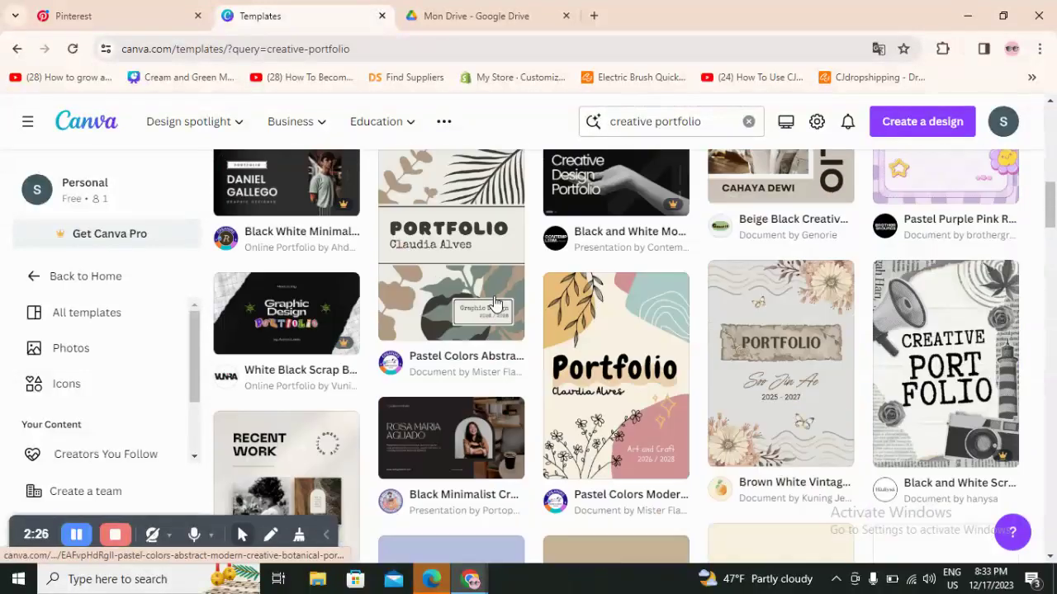
scroll(690, 352, down, 1)
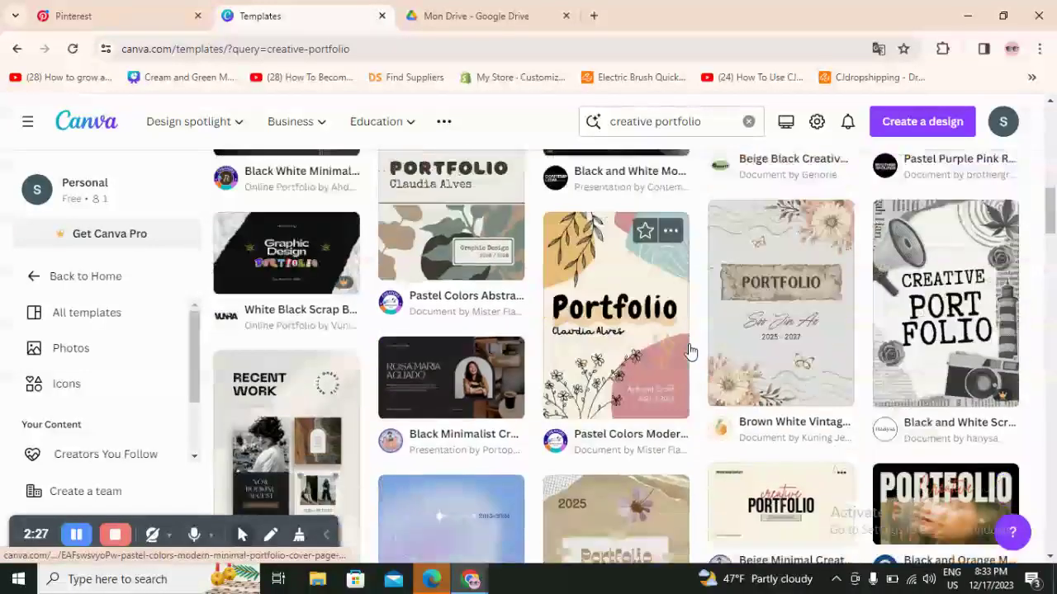
scroll(690, 352, down, 5)
scroll(665, 338, down, 1)
scroll(466, 337, down, 2)
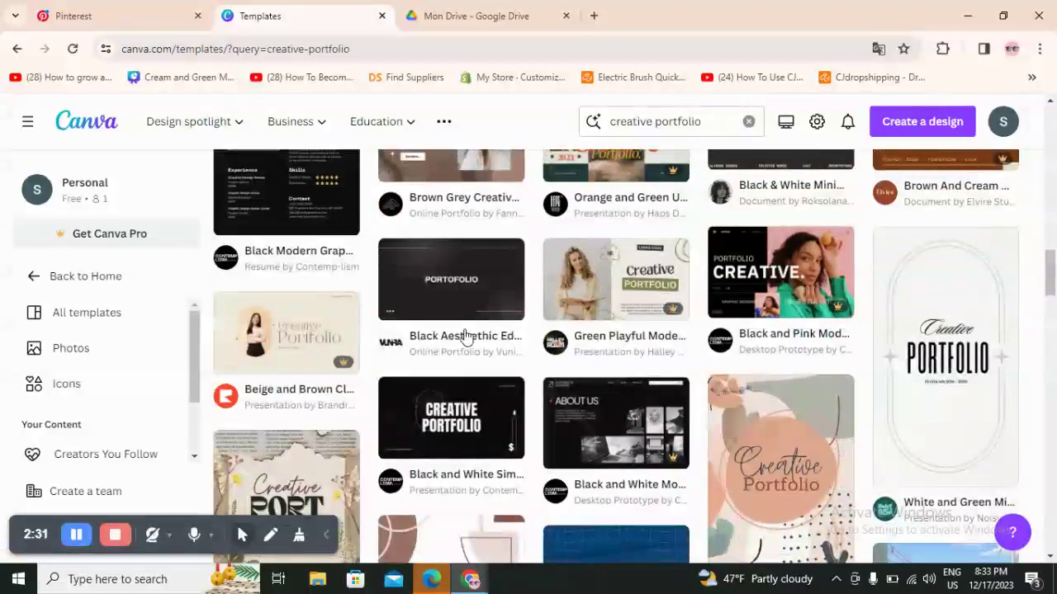
scroll(466, 337, down, 2)
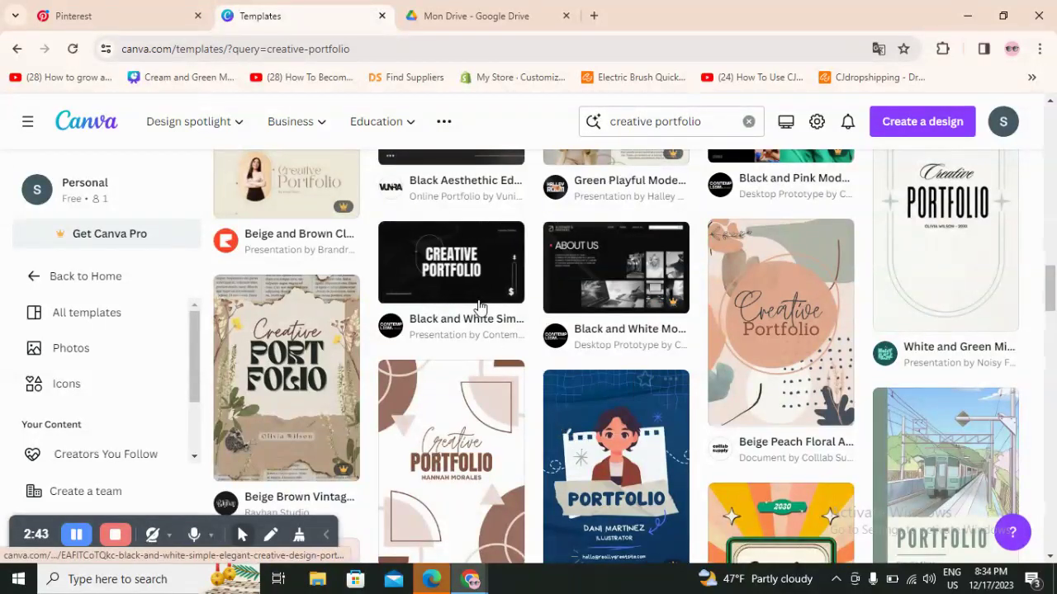
Open the Black and White Simple Elegant Creative Design Portfolio Presentation template for customizing
click(455, 266)
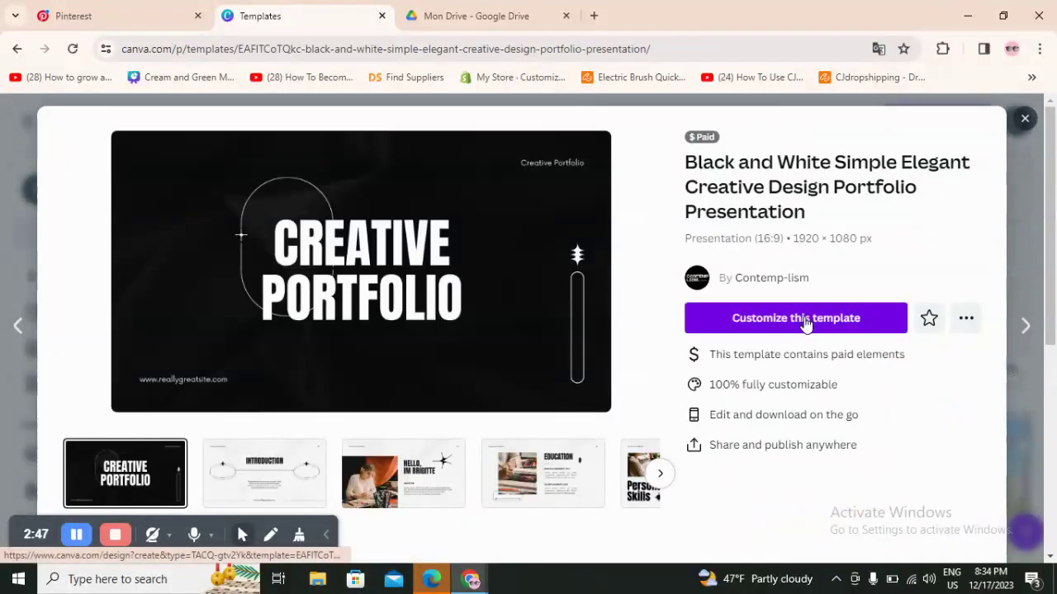
click(805, 320)
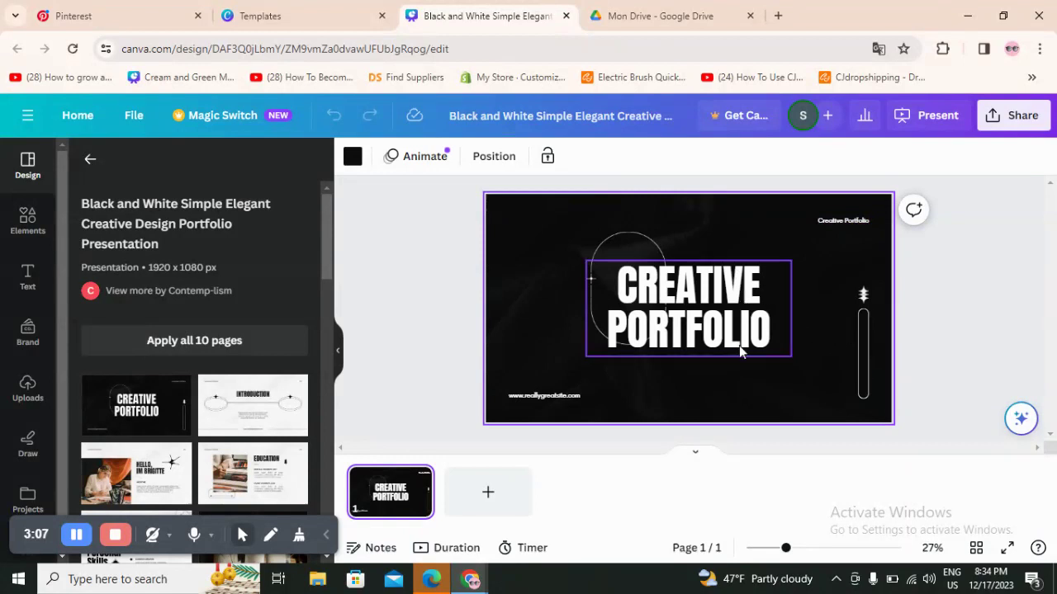
Add a second page to the presentation and apply the template's Introduction layout to it
click(487, 503)
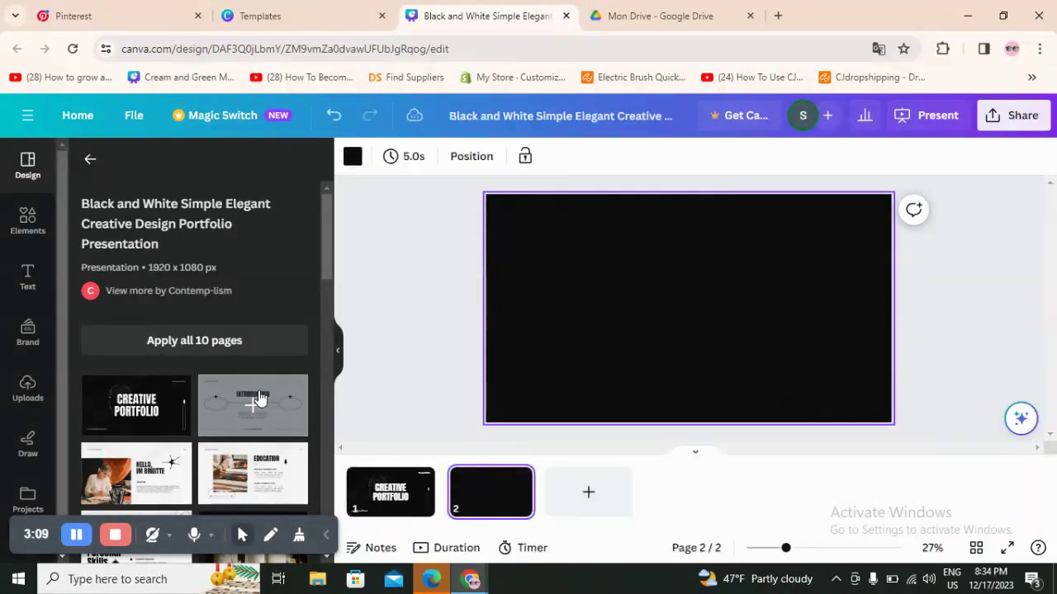
click(259, 399)
Add a third page and apply the template's "Hello" About Me layout to it
click(588, 492)
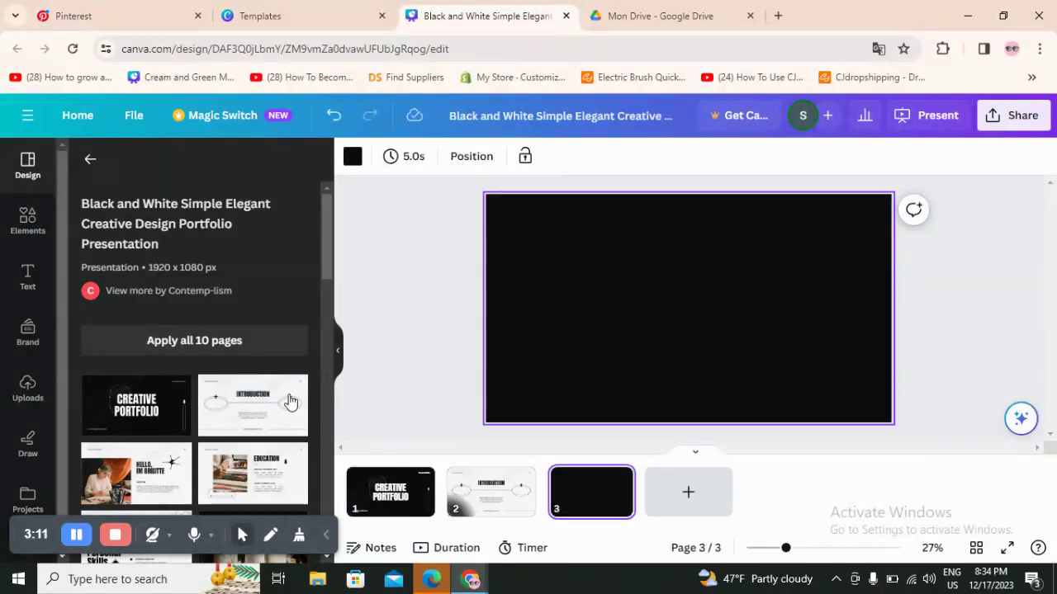
scroll(312, 386, down, 5)
scroll(313, 383, down, 3)
scroll(313, 383, up, 10)
scroll(313, 382, down, 1)
scroll(315, 379, up, 1)
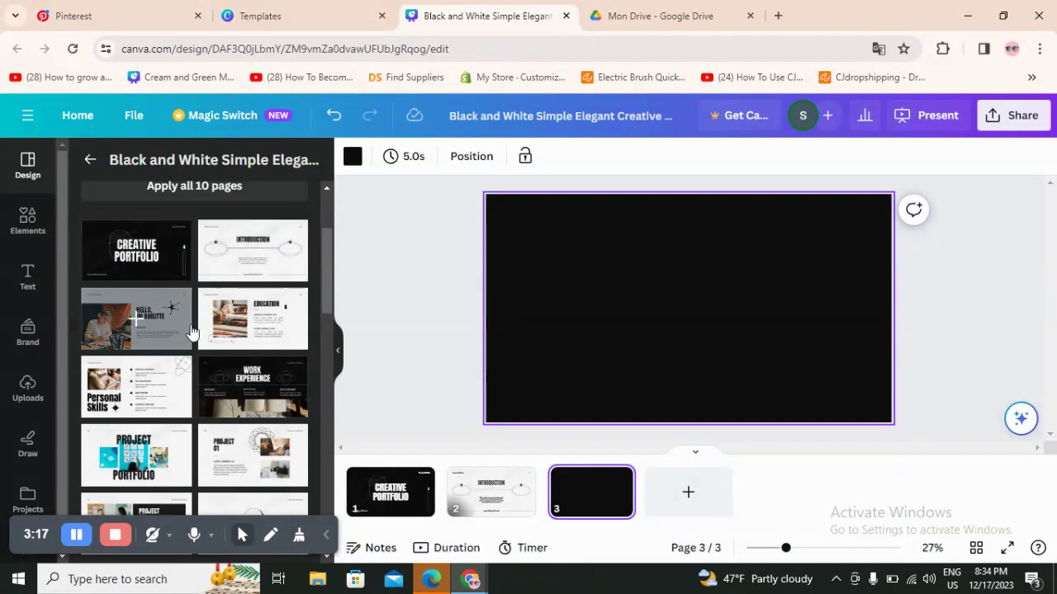
scroll(236, 484, down, 1)
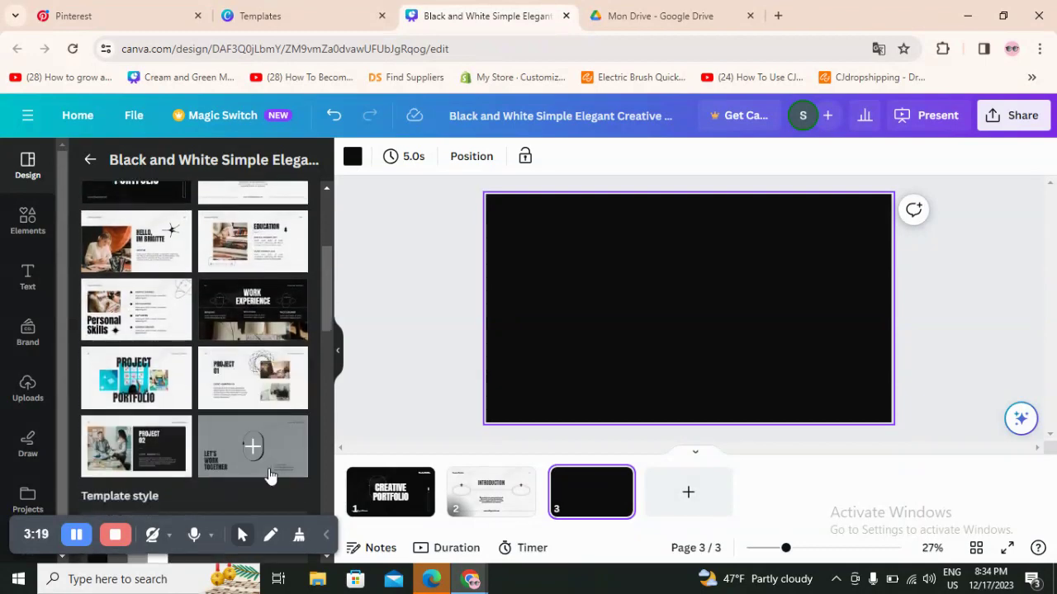
scroll(232, 341, down, 2)
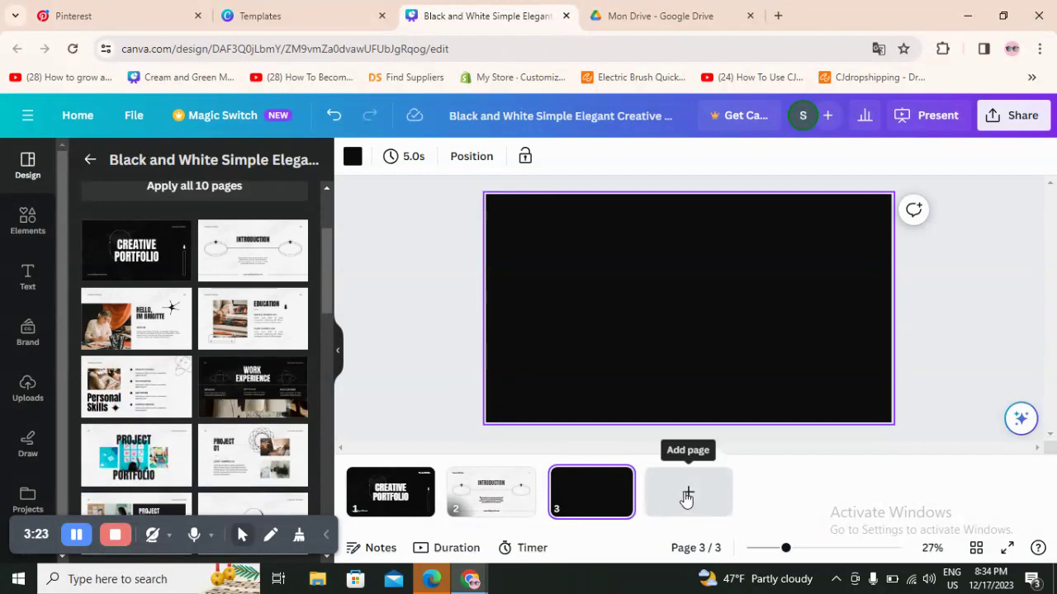
click(168, 330)
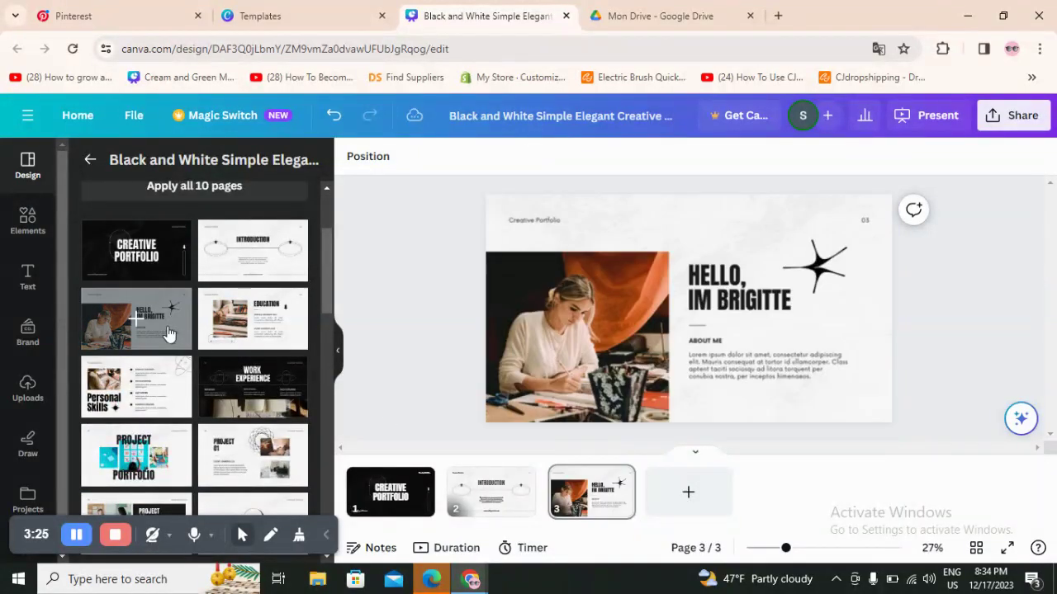
Add a fourth page and apply the template's Education layout to it
click(670, 501)
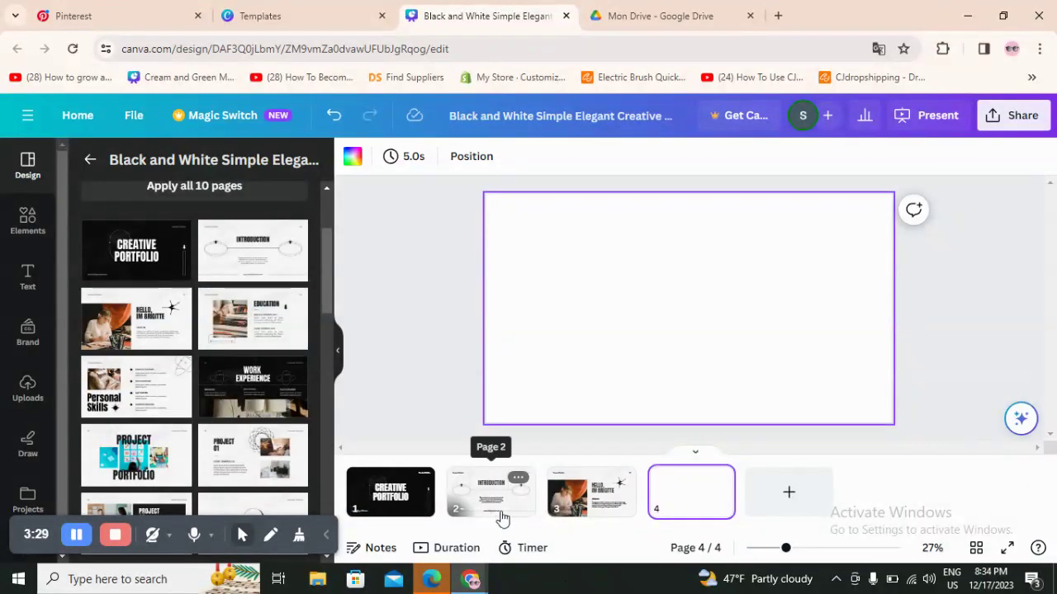
click(257, 322)
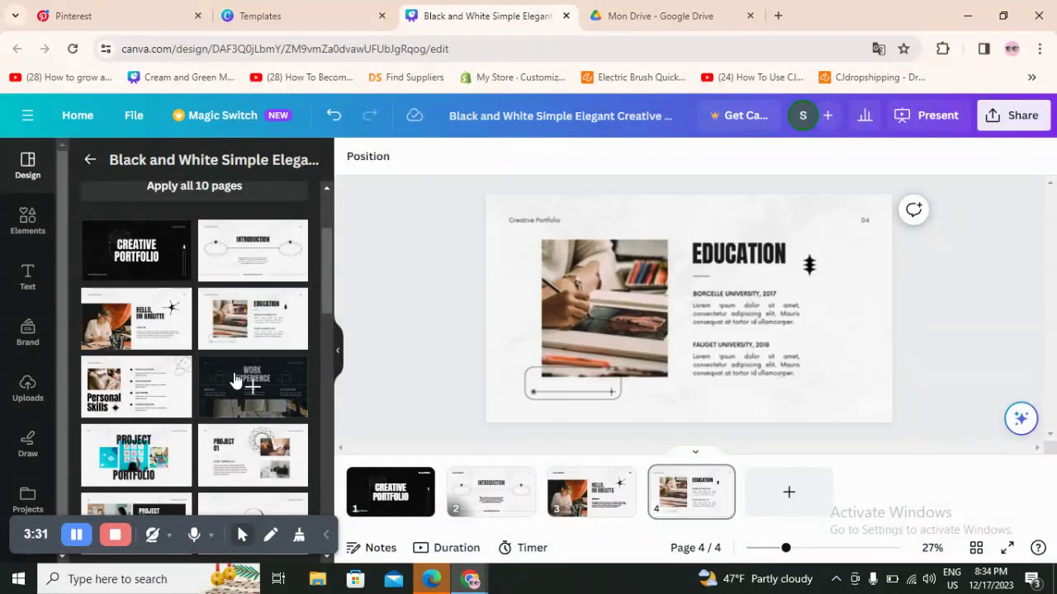
Remove the textured background image from the Education page
scroll(248, 396, down, 2)
scroll(268, 366, up, 3)
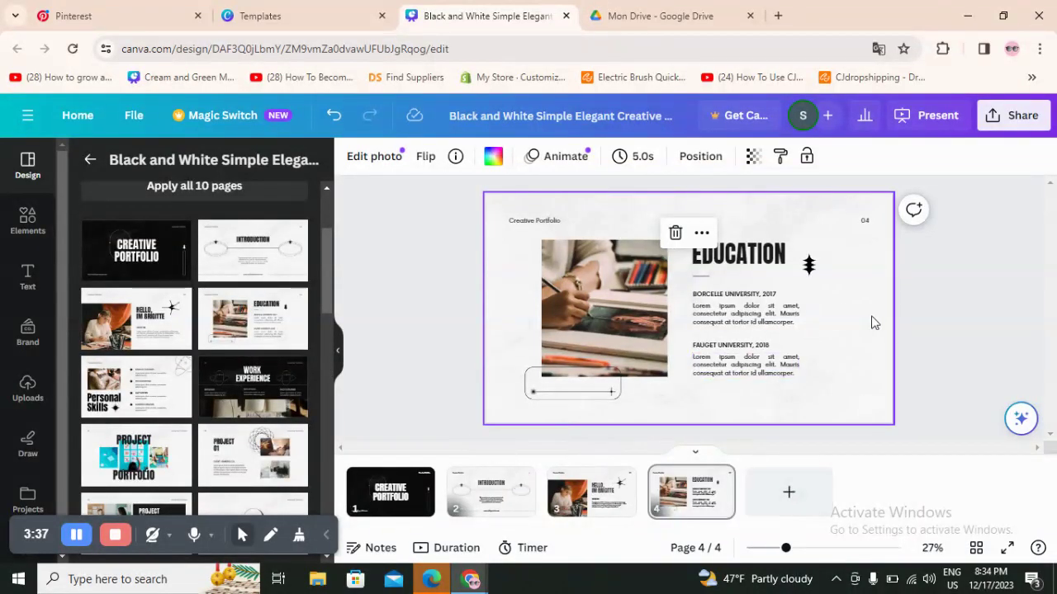
click(597, 495)
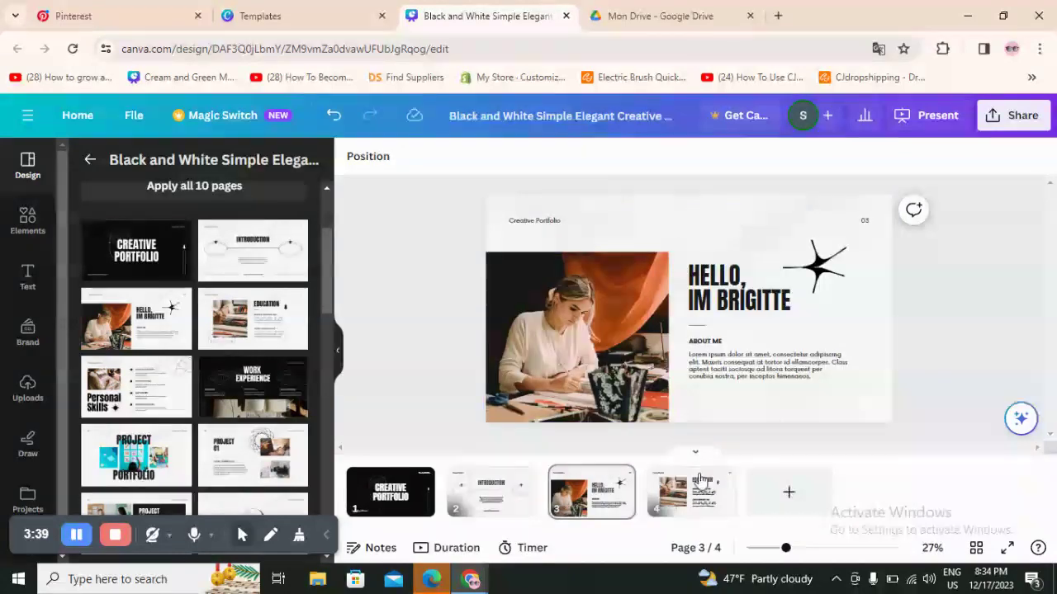
click(687, 489)
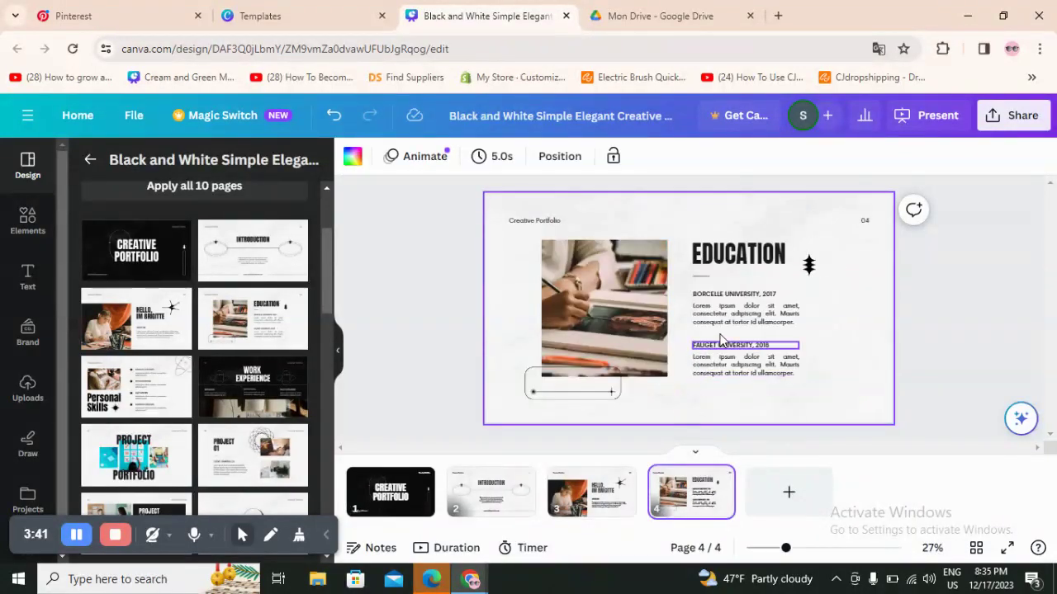
click(763, 277)
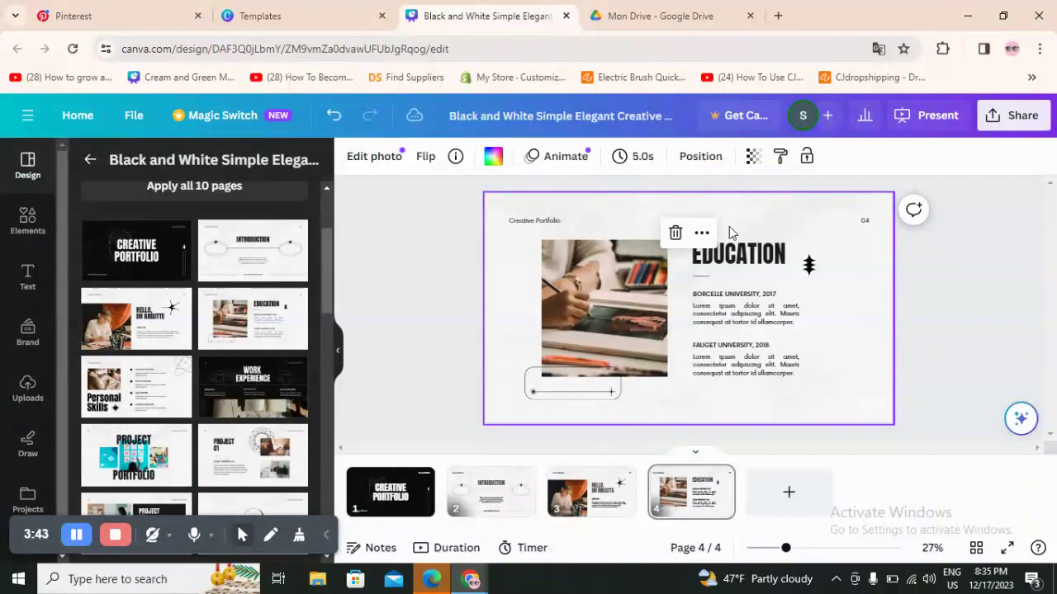
click(676, 233)
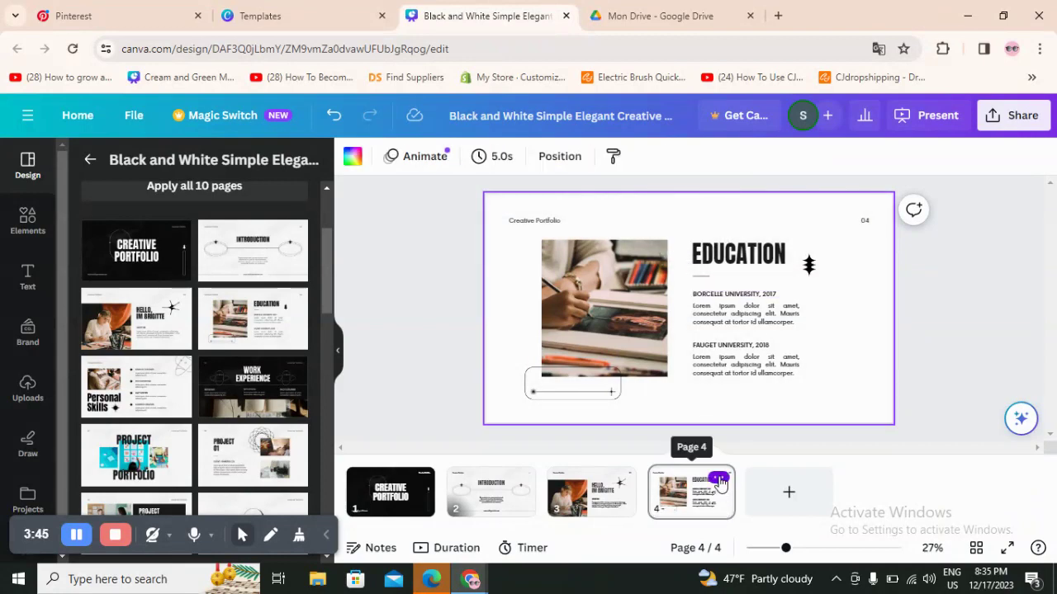
Delete the Education, "Hello" About Me and Introduction pages, leaving only the Creative Portfolio cover page
click(719, 480)
click(730, 251)
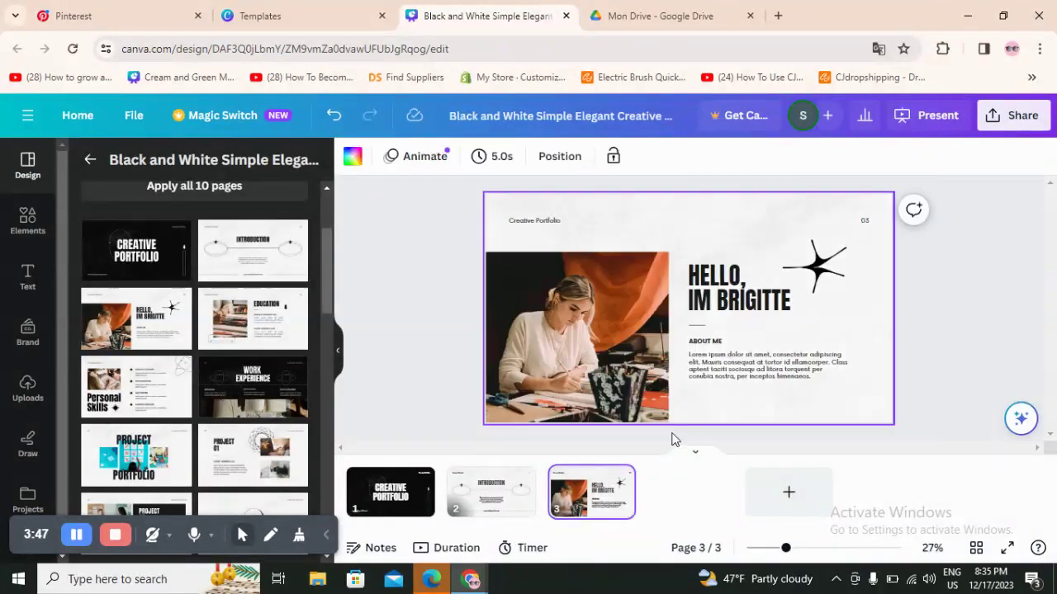
click(618, 477)
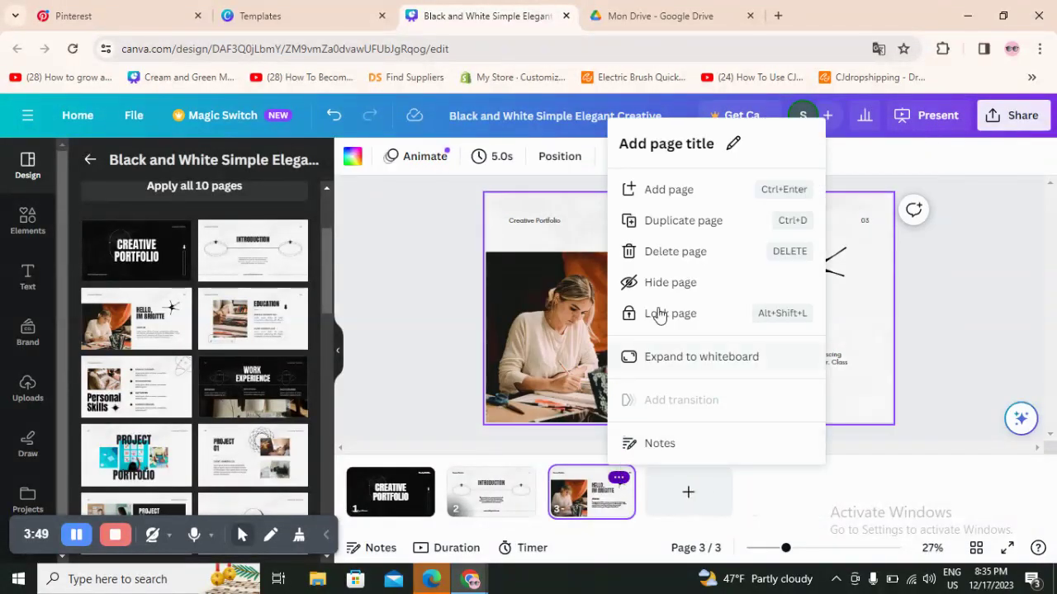
click(692, 251)
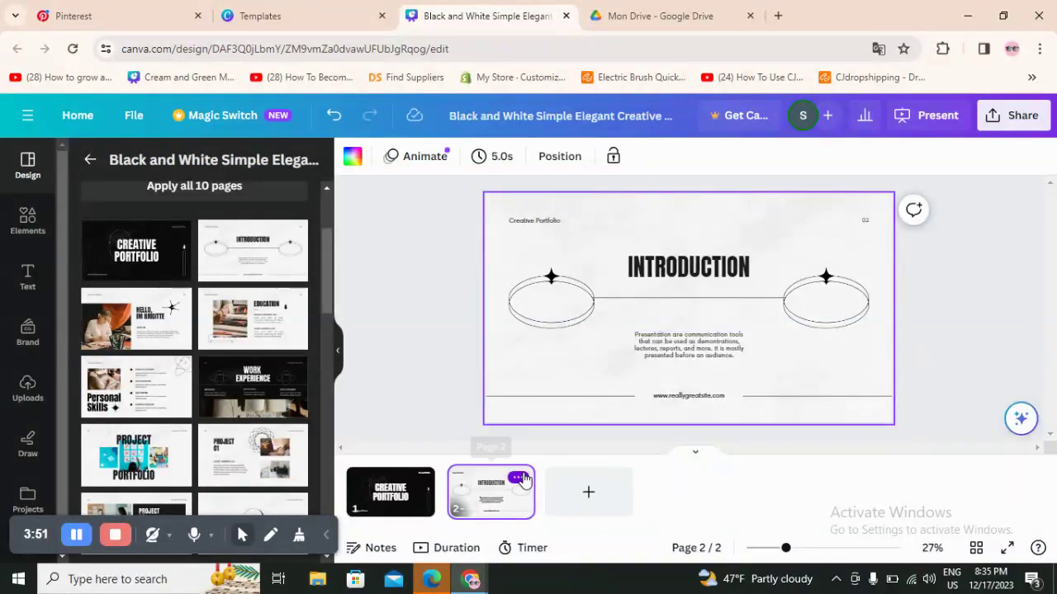
click(518, 478)
click(608, 251)
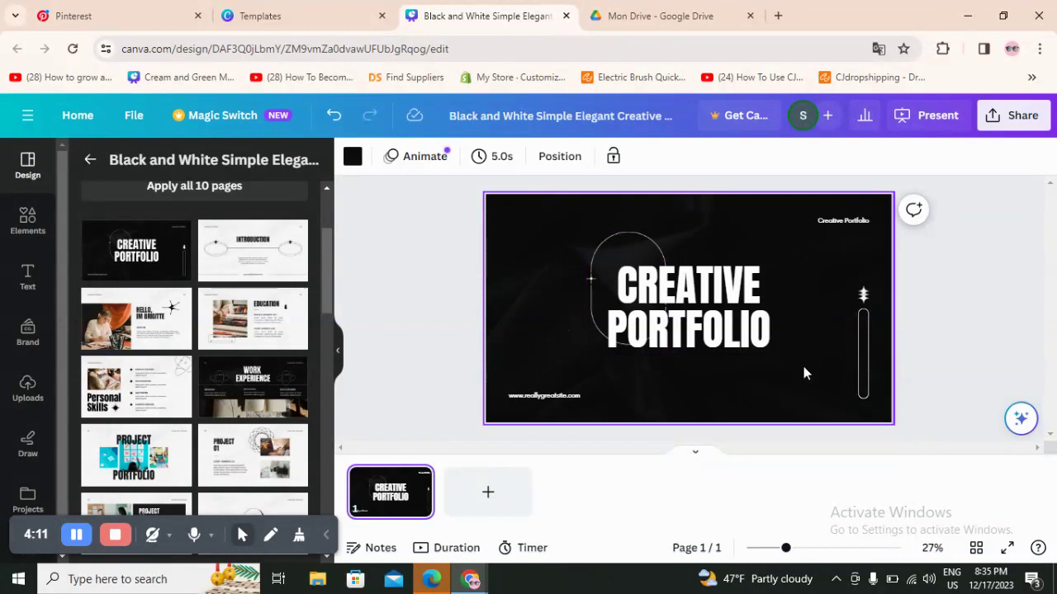
Add a second page with the template's Introduction layout and open its body paragraph for editing
click(489, 493)
click(258, 255)
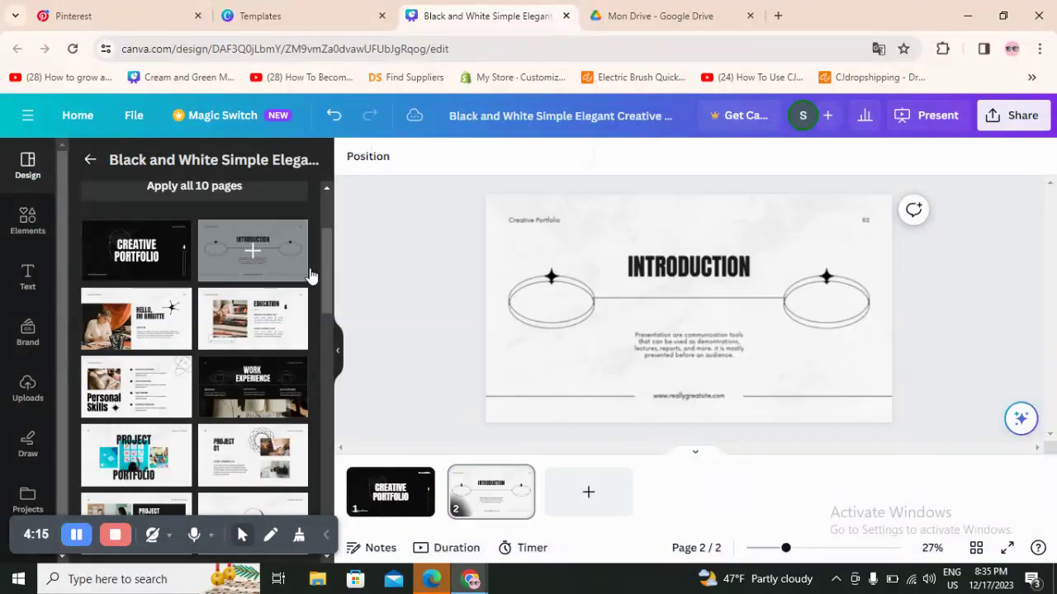
click(655, 295)
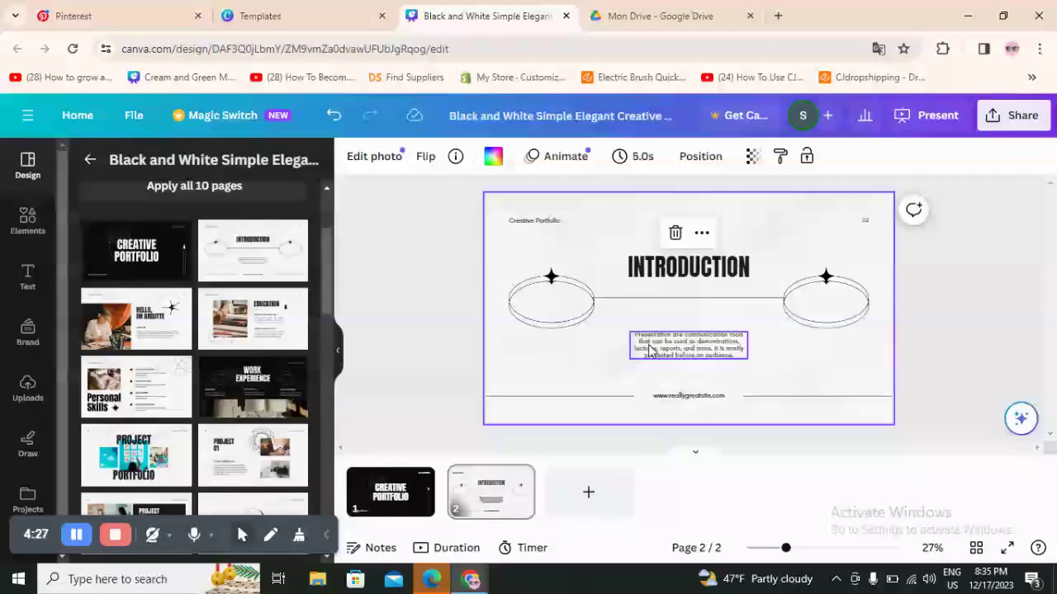
click(716, 350)
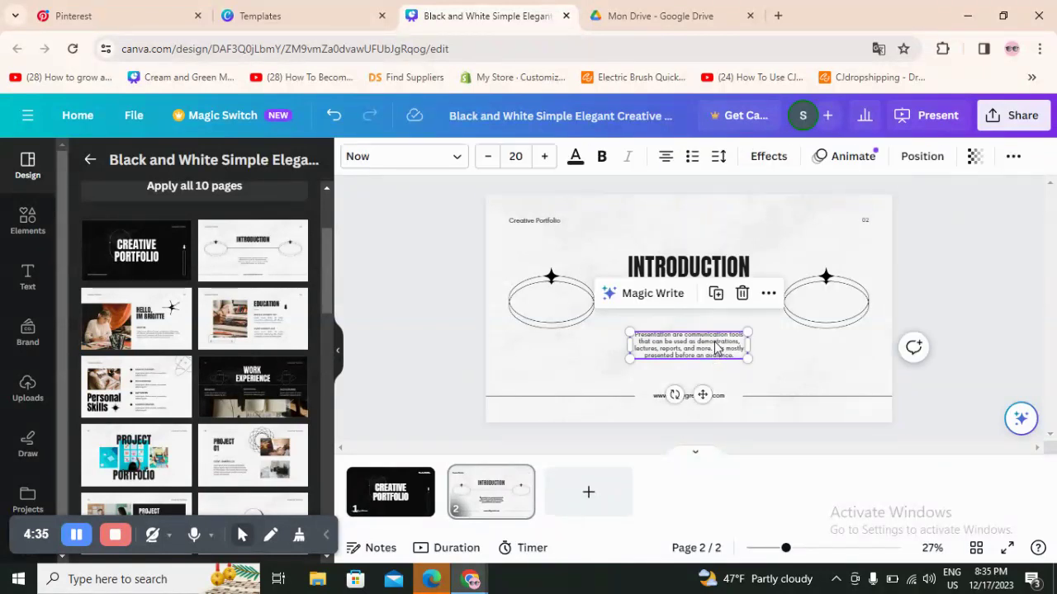
mouse_move(716, 347)
mouse_down()
mouse_move(741, 339)
mouse_move(696, 346)
mouse_move(712, 347)
mouse_up()
double_click(712, 347)
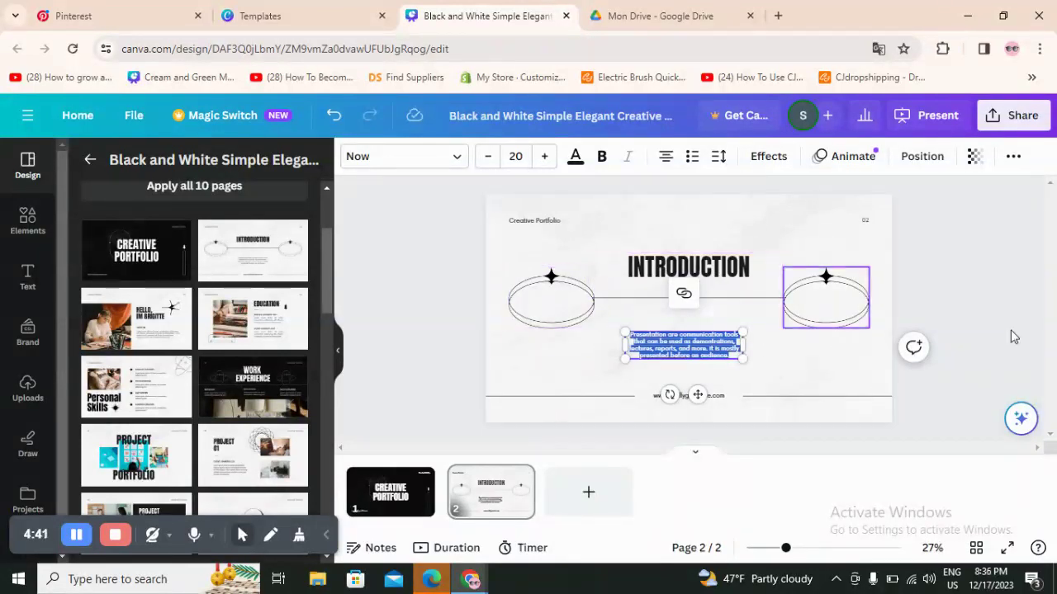
Add a third page with the template's "Hello" About Me layout and delete the image inside its photo frame
click(590, 508)
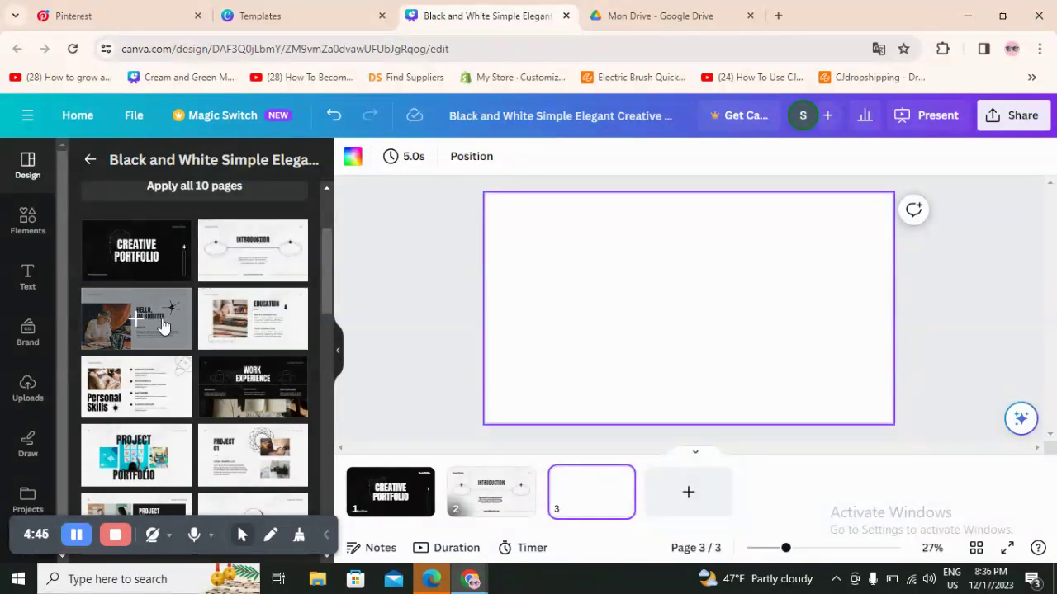
click(162, 326)
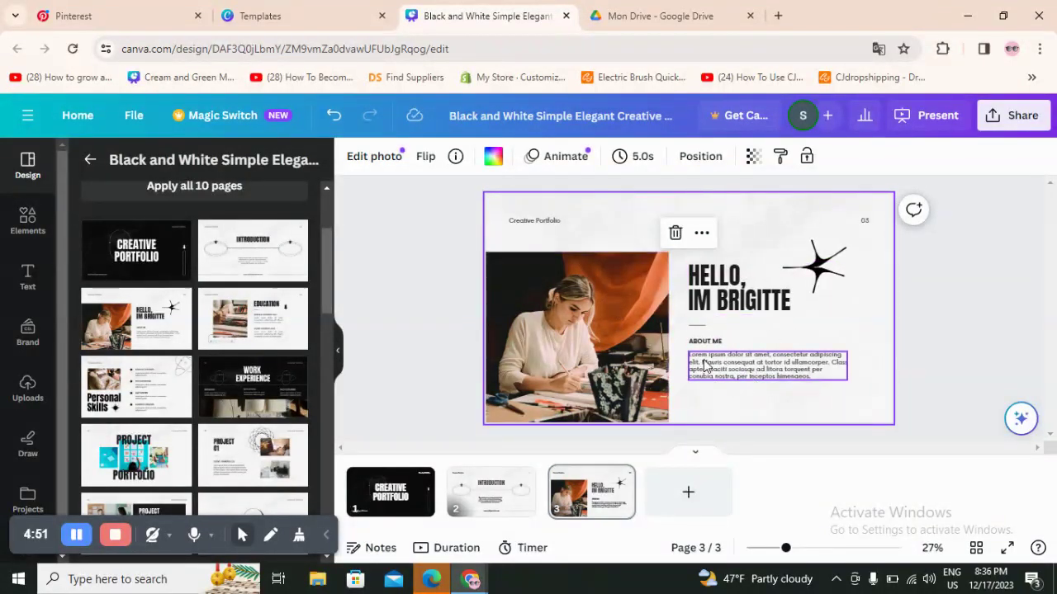
click(598, 264)
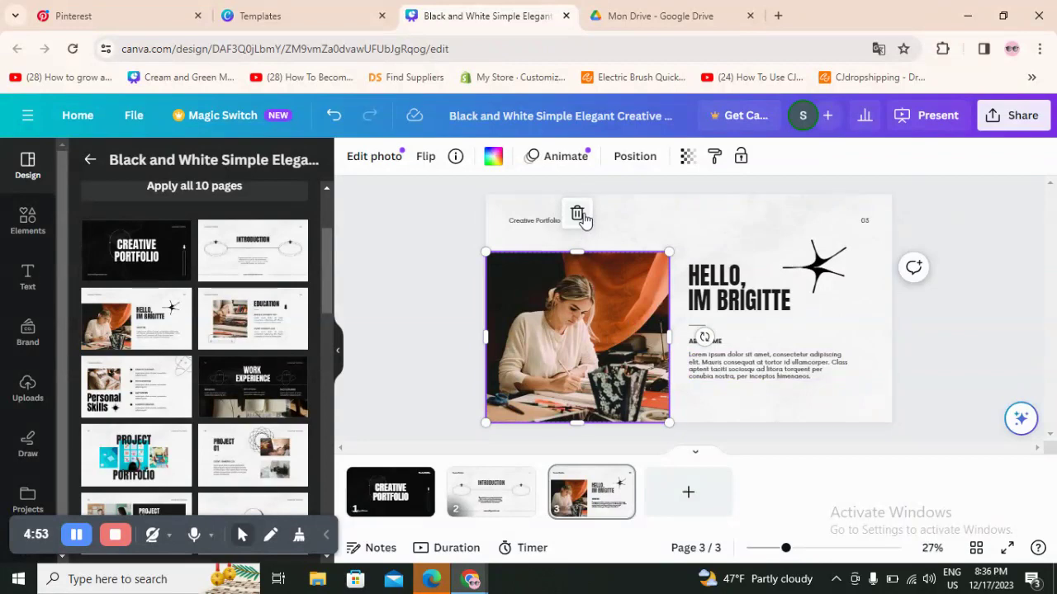
click(578, 214)
click(586, 253)
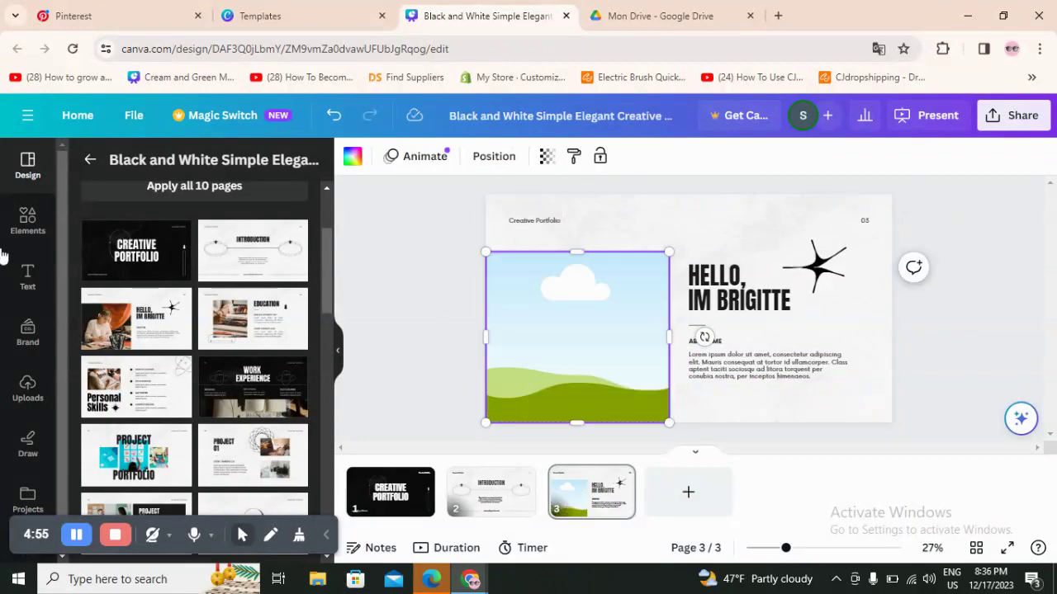
Fill the empty photo frame on page 3 with the uploaded black-and-white picture of a person leaning over a desk
click(28, 388)
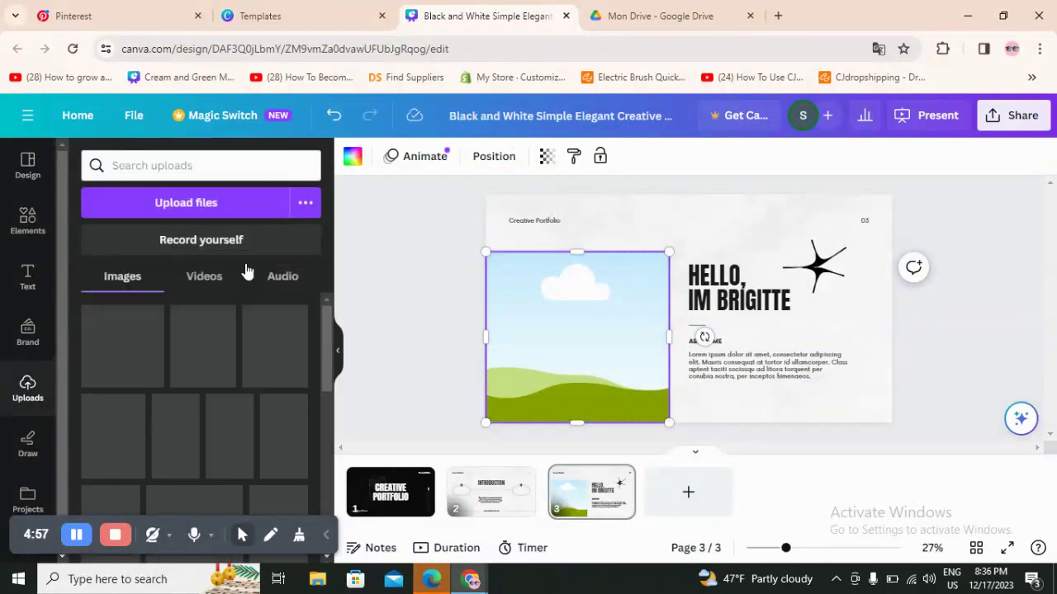
scroll(193, 396, down, 5)
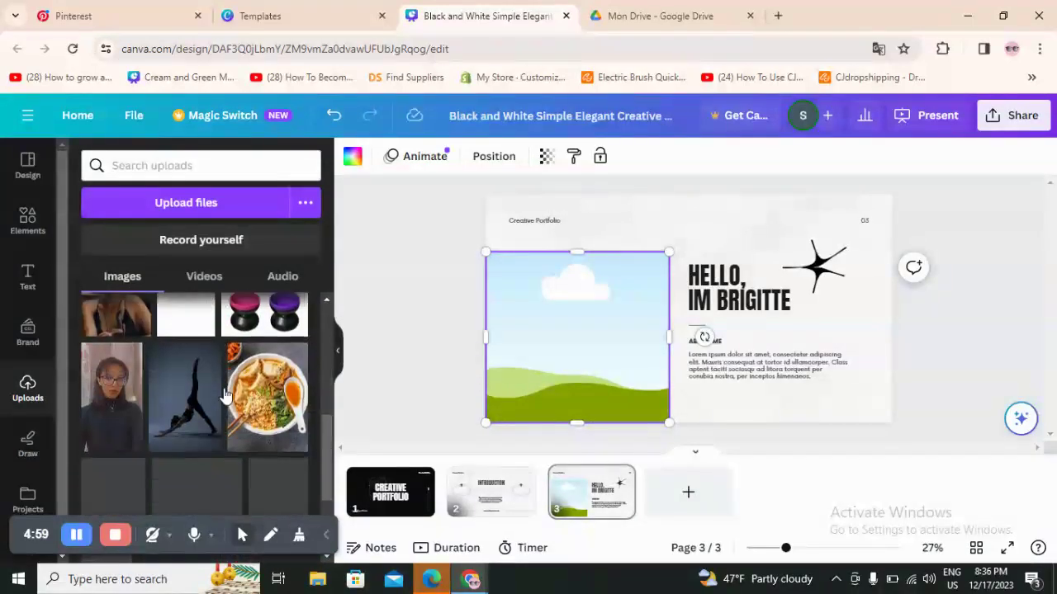
scroll(192, 421, up, 2)
scroll(186, 424, down, 5)
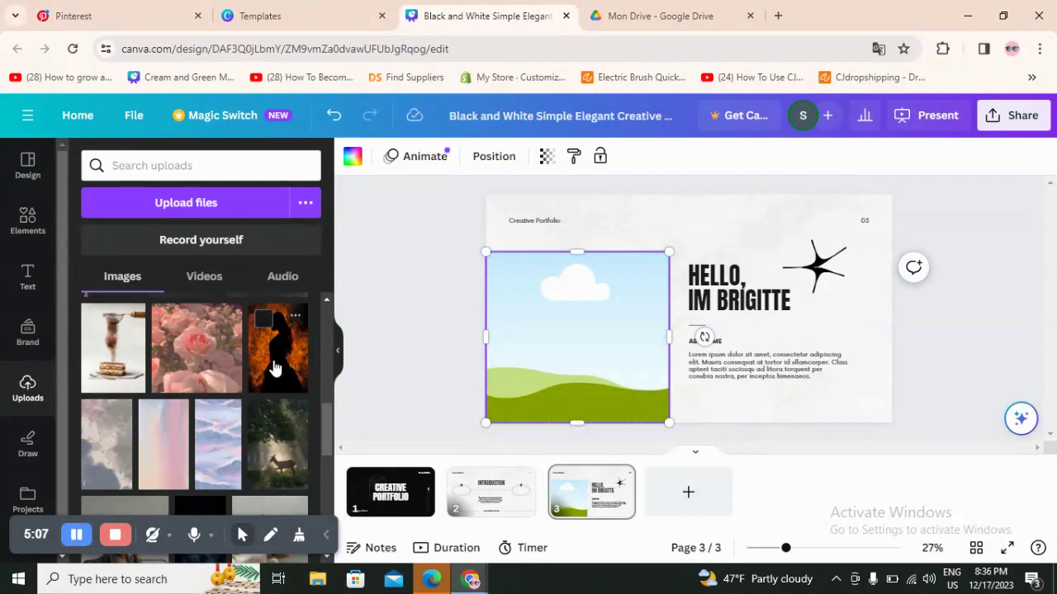
scroll(275, 366, down, 5)
drag(163, 415, 568, 377)
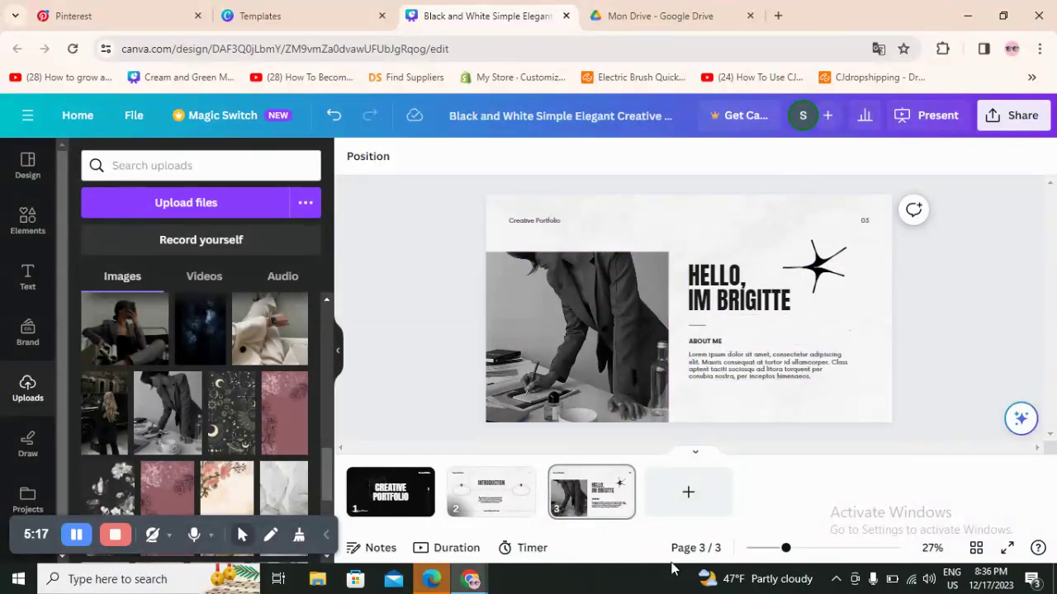
Add a fourth page and apply the template's Work Experience layout to it
click(25, 164)
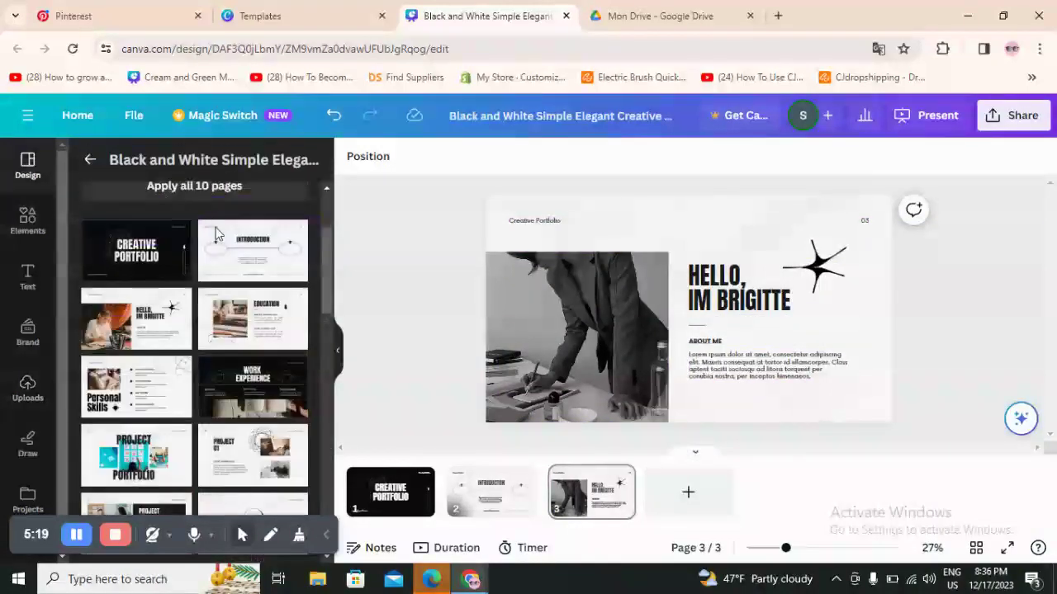
click(674, 500)
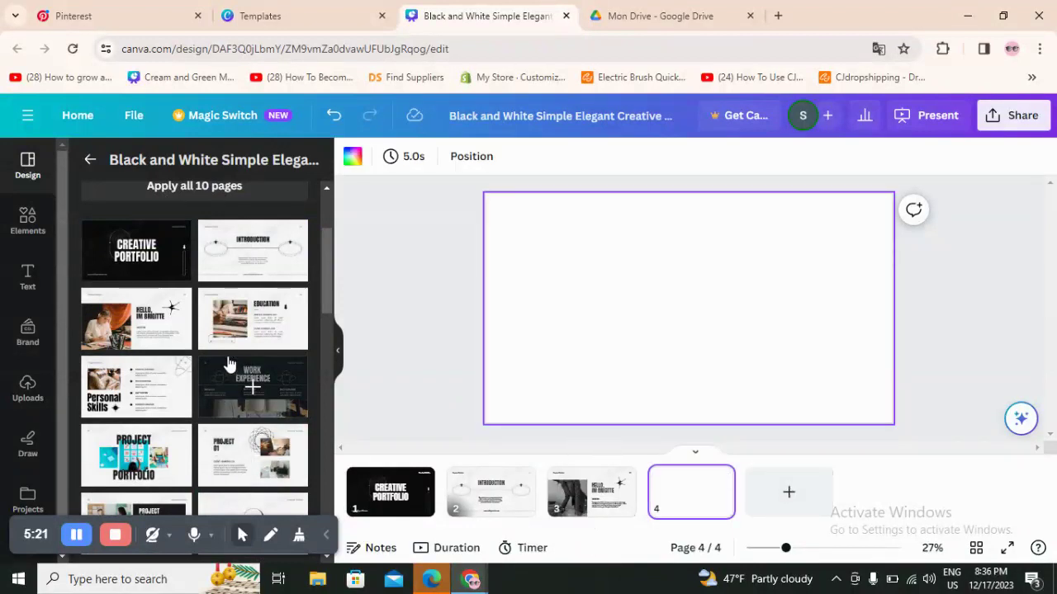
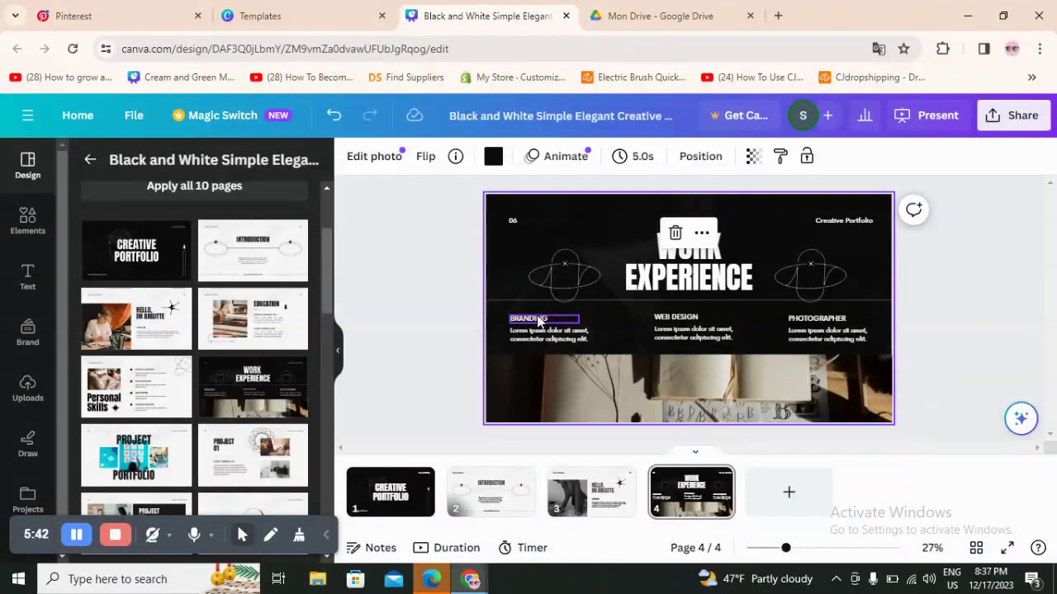
click(642, 386)
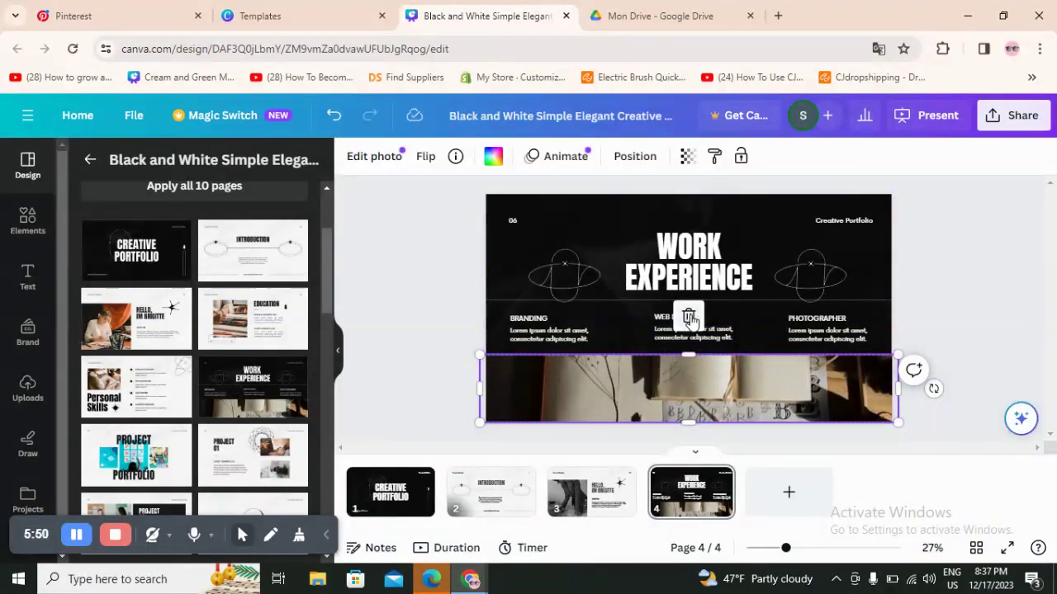
click(689, 317)
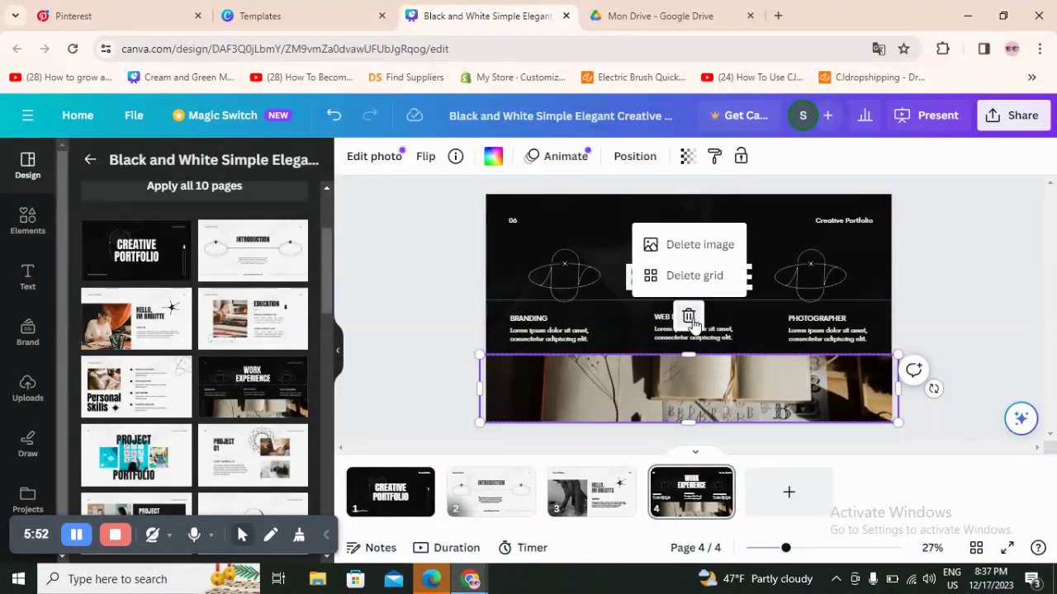
click(691, 244)
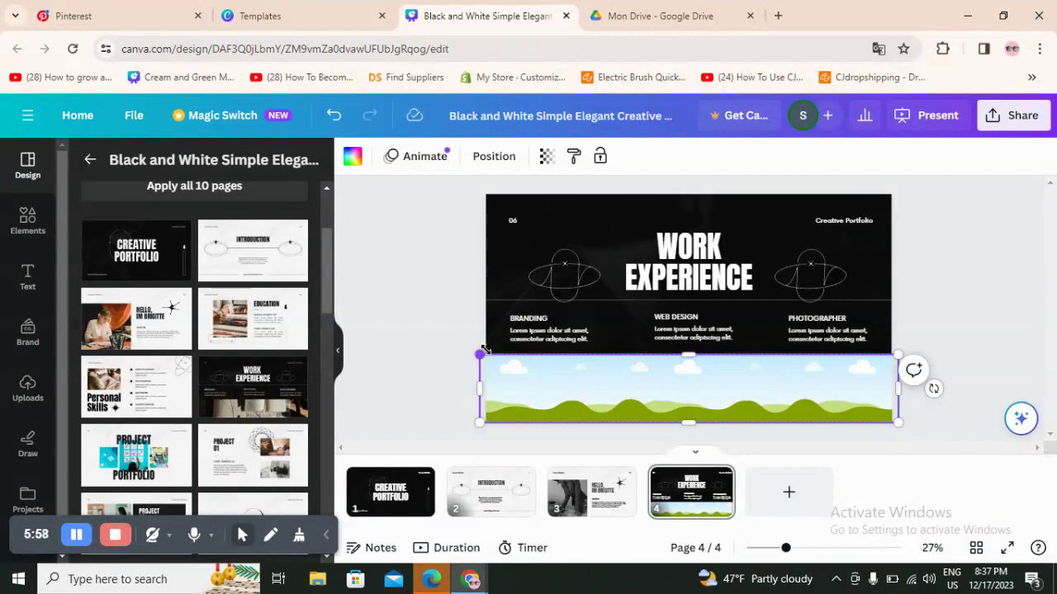
click(334, 117)
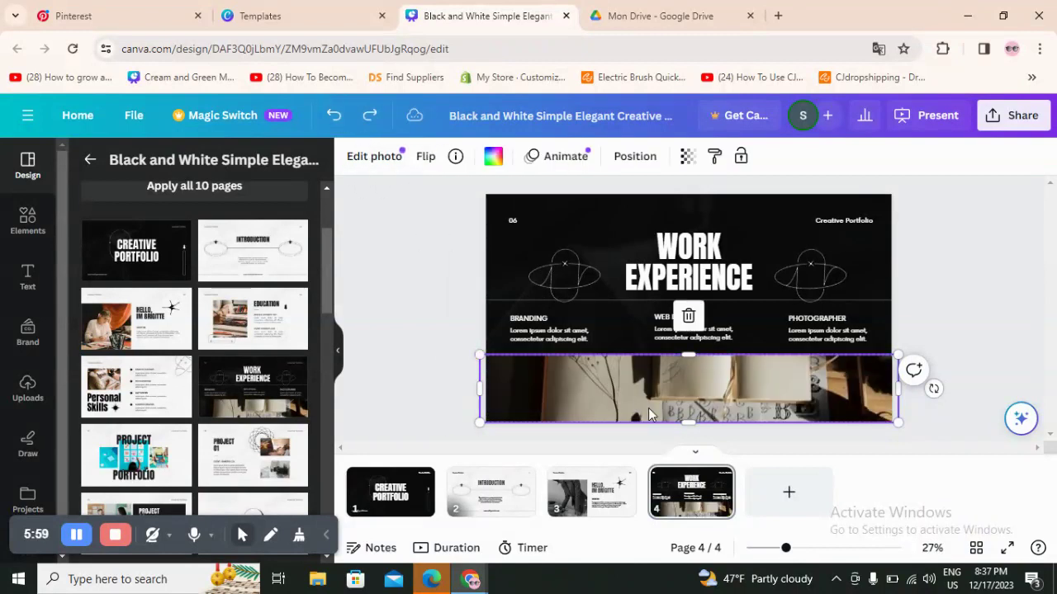
Delete the whole photo grid along the lower edge of the Work Experience page
click(688, 318)
click(694, 274)
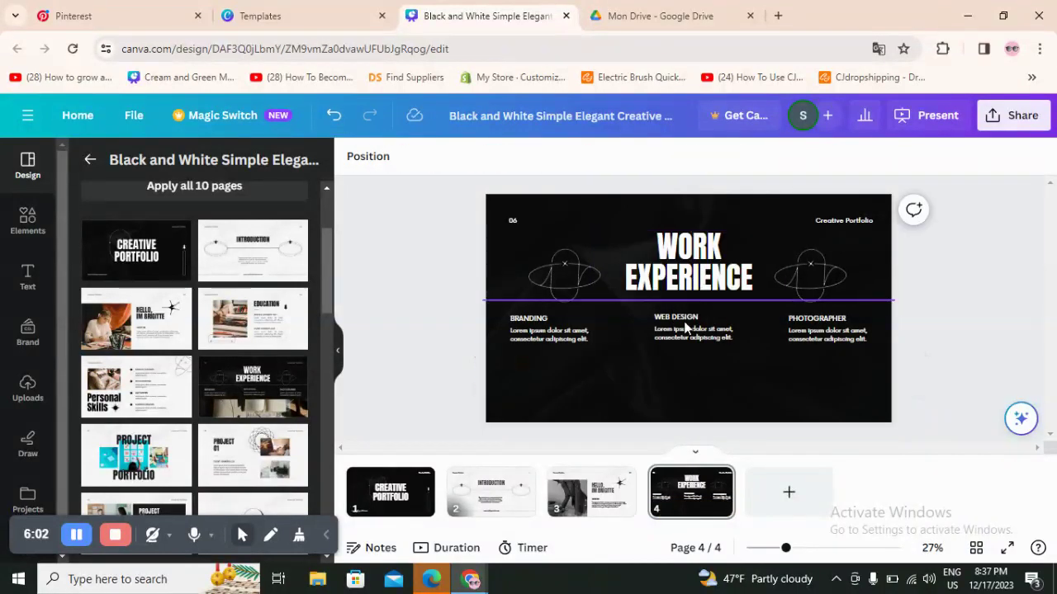
Move both orbit ornaments, the Creative Portfolio label, the Work Experience heading and the dividing line higher on the page
click(561, 277)
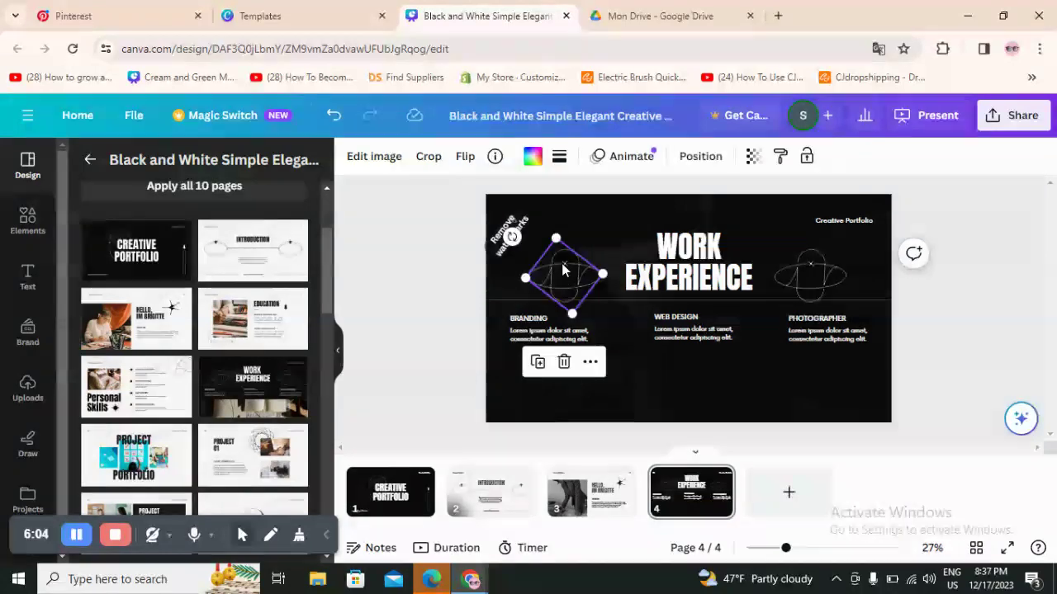
drag(561, 272, 561, 229)
drag(814, 266, 877, 207)
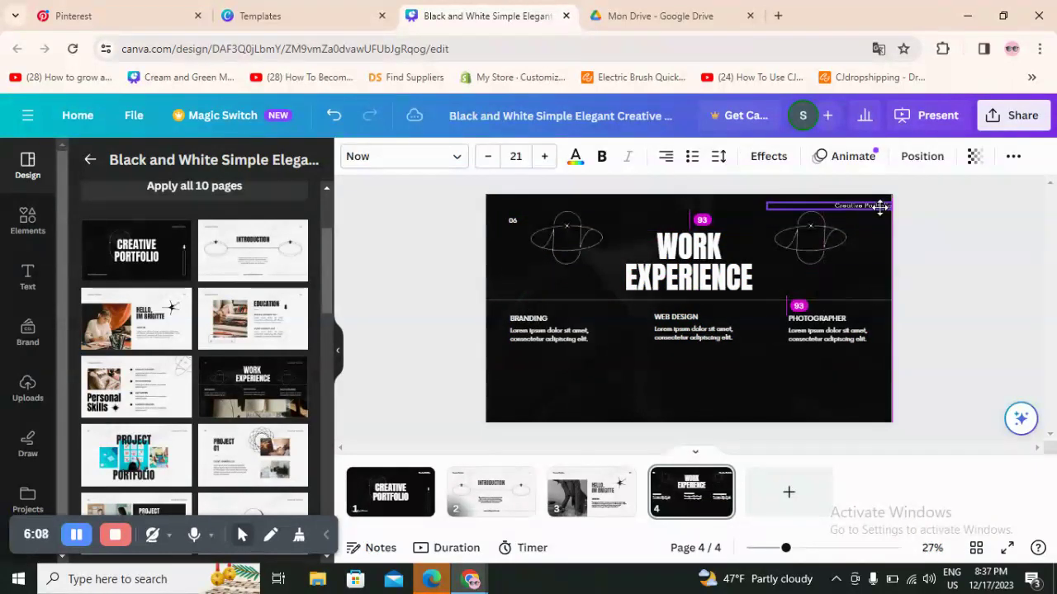
drag(768, 281, 774, 252)
drag(846, 298, 844, 276)
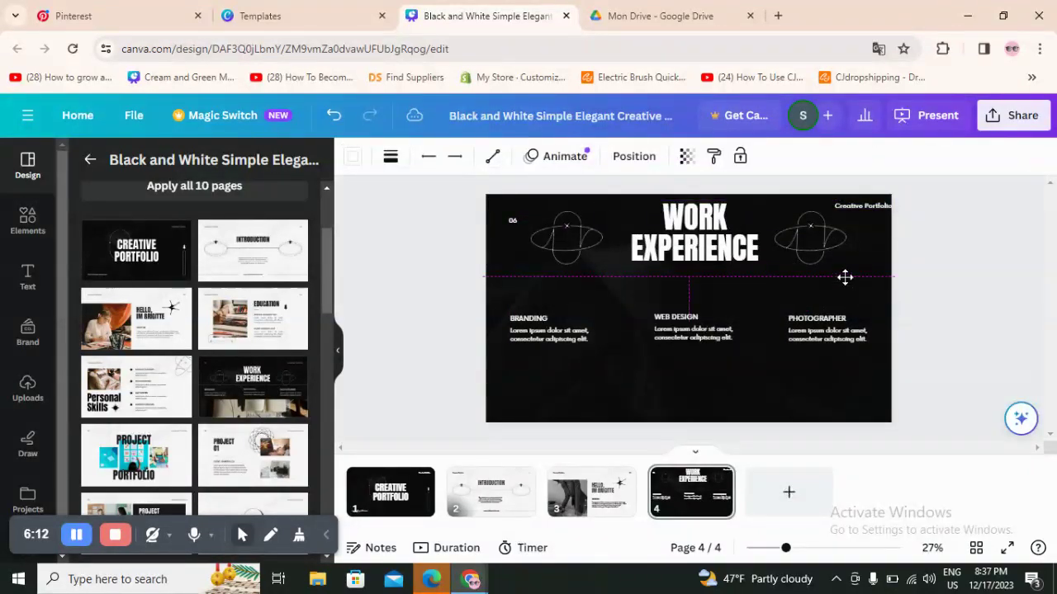
Move the Photographer, Web Design and Branding titles with their descriptions up to just below the dividing line
drag(842, 318, 846, 295)
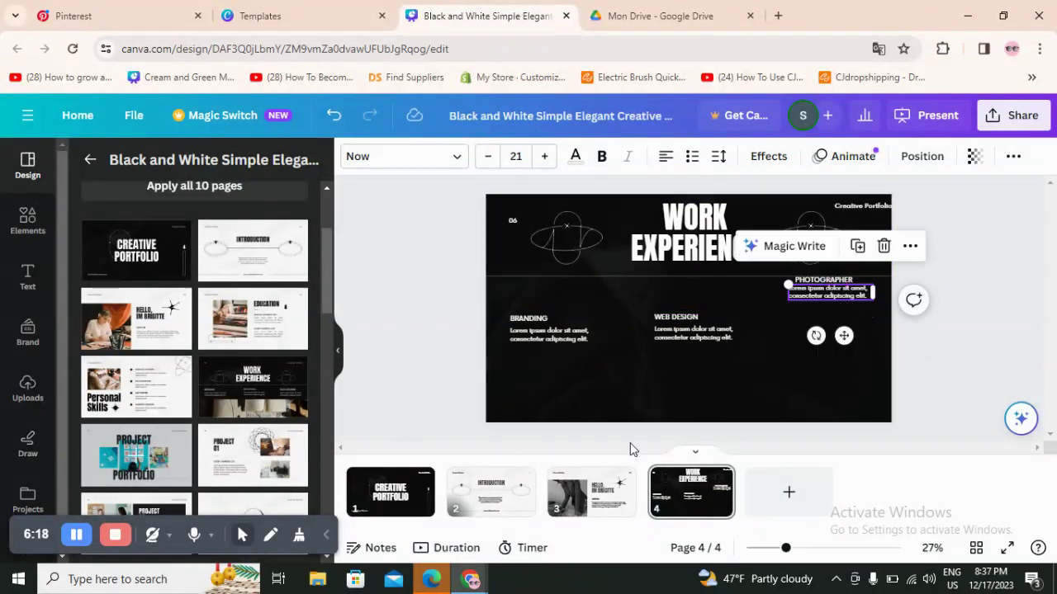
drag(670, 318, 668, 284)
click(726, 339)
drag(725, 339, 711, 303)
drag(536, 317, 529, 283)
click(578, 338)
drag(578, 338, 575, 300)
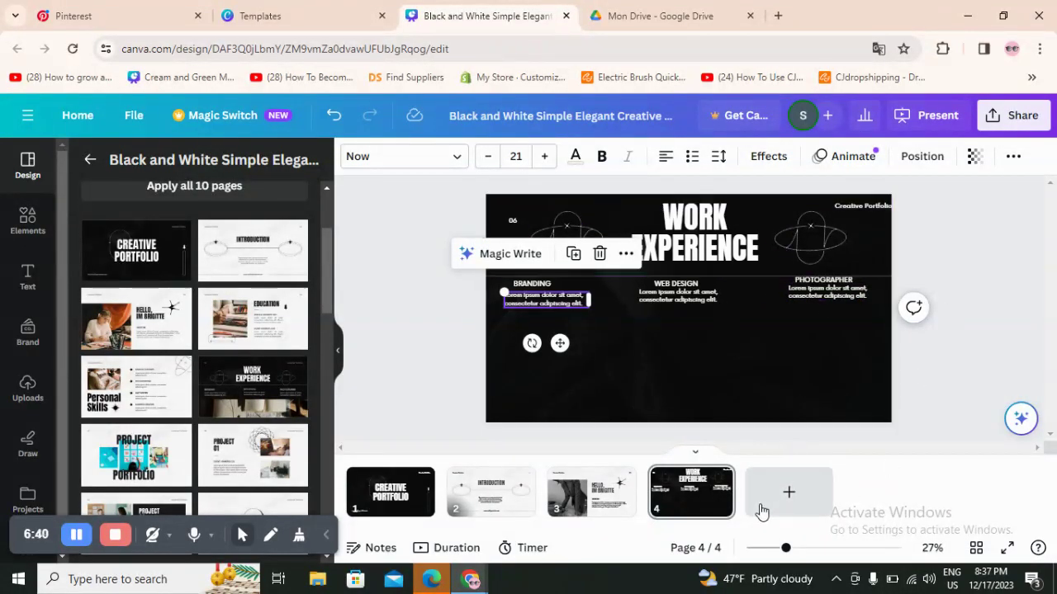
Add a fifth page and apply the template's Personal Skills layout to it
click(789, 495)
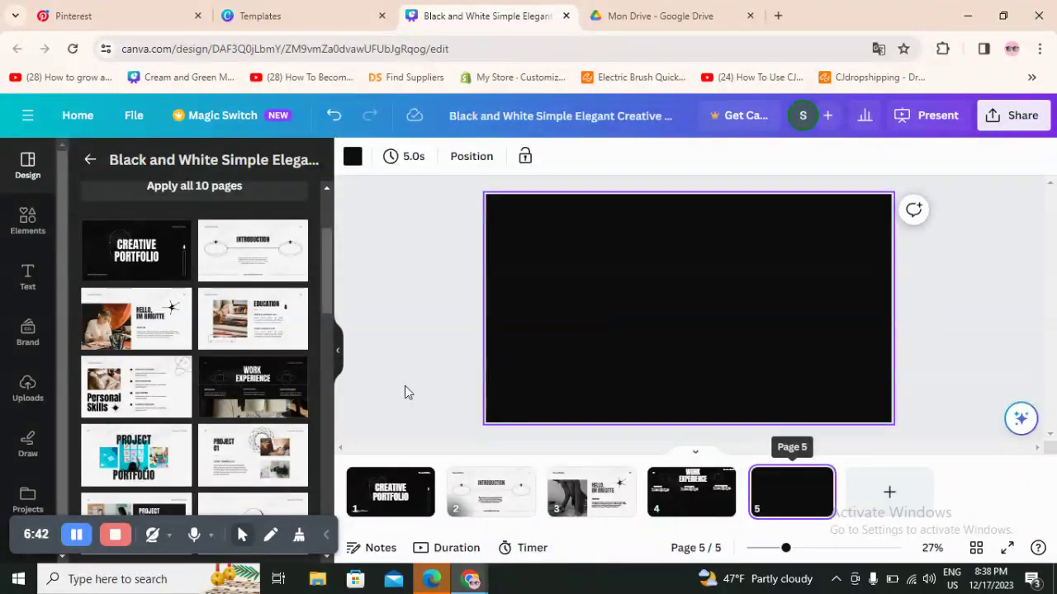
scroll(279, 409, down, 2)
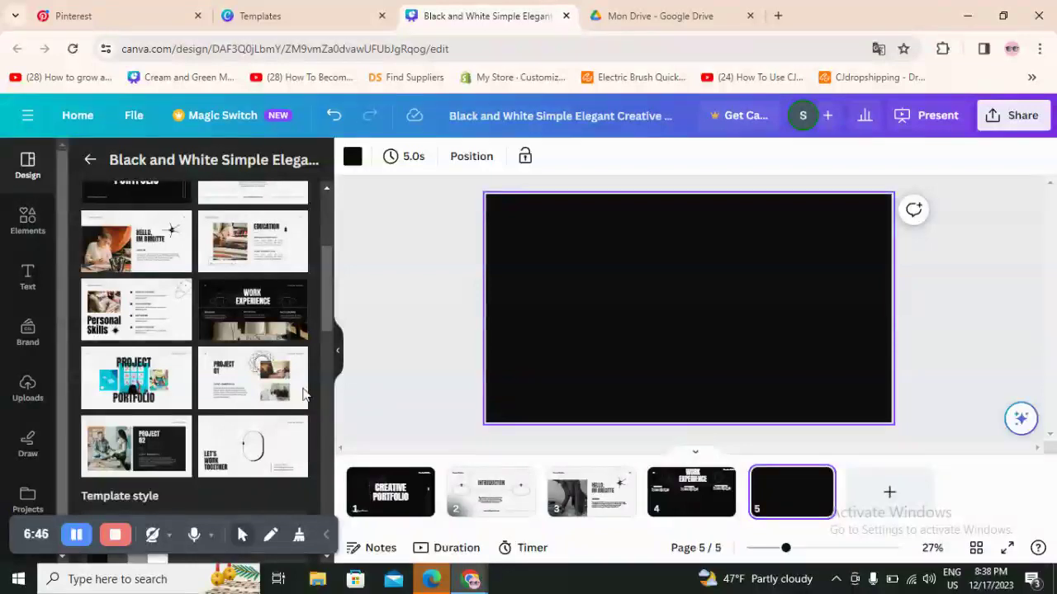
scroll(248, 371, down, 3)
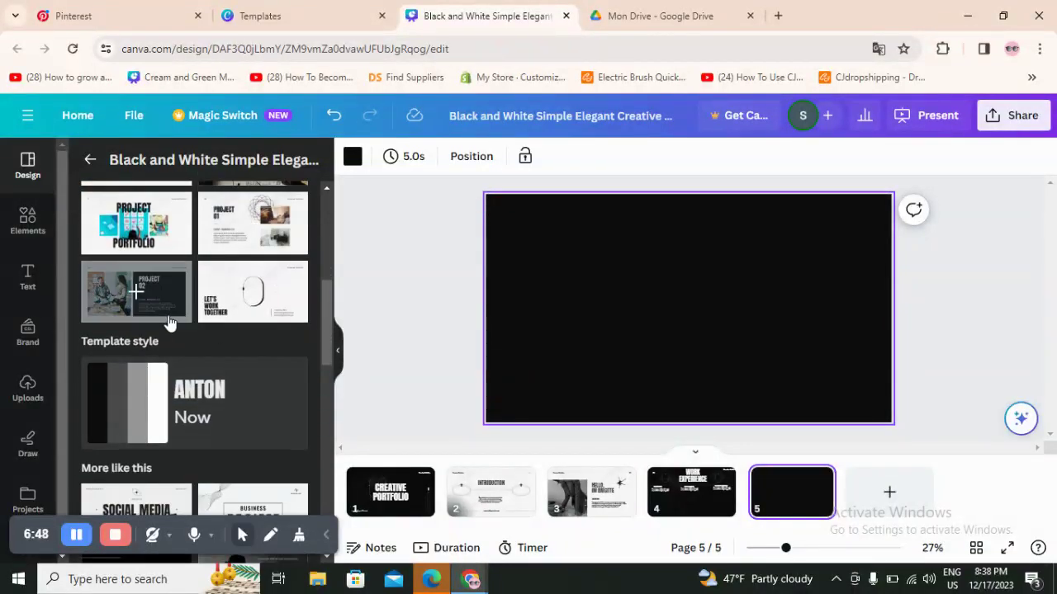
scroll(289, 302, up, 3)
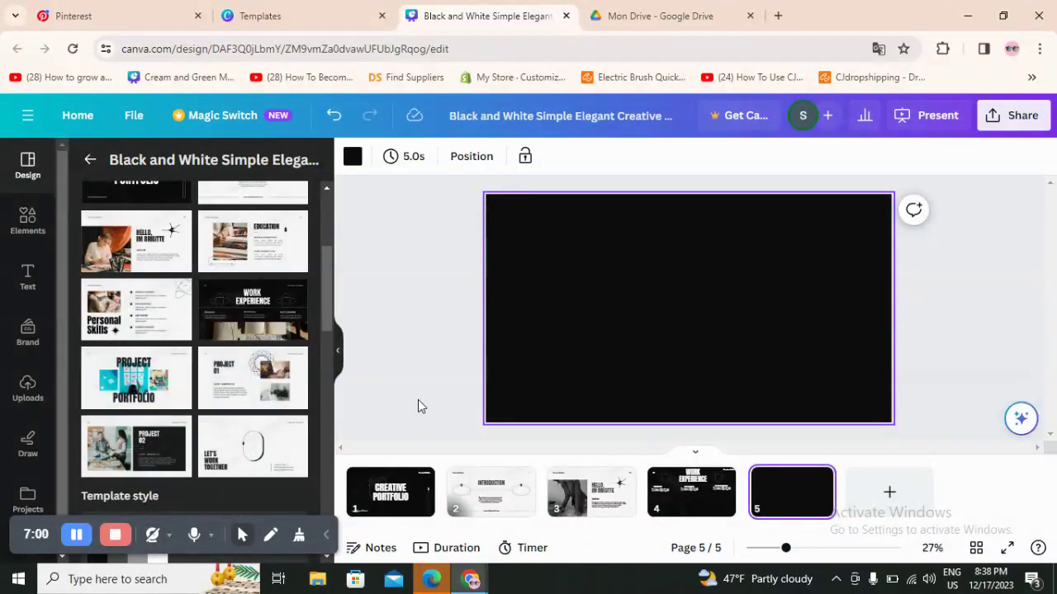
click(139, 312)
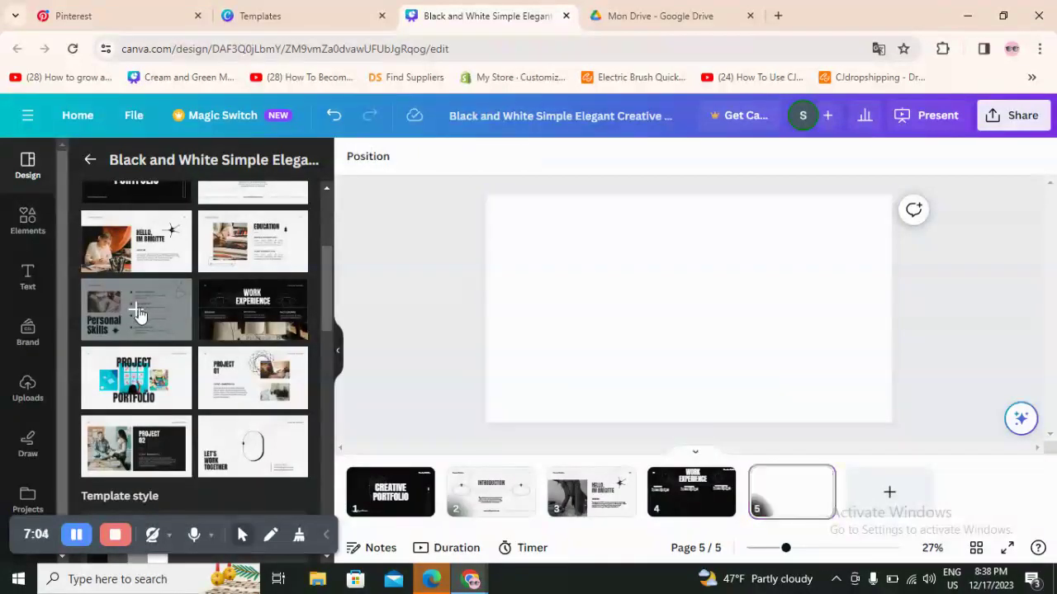
click(591, 240)
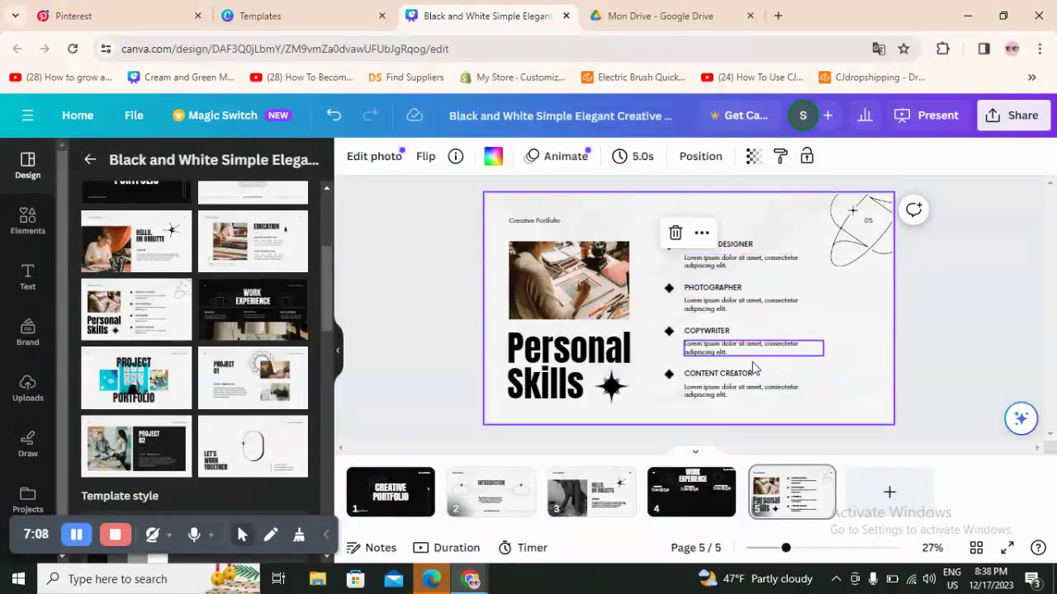
Add a sixth page and apply the template's Let's Work Together layout to it
click(877, 494)
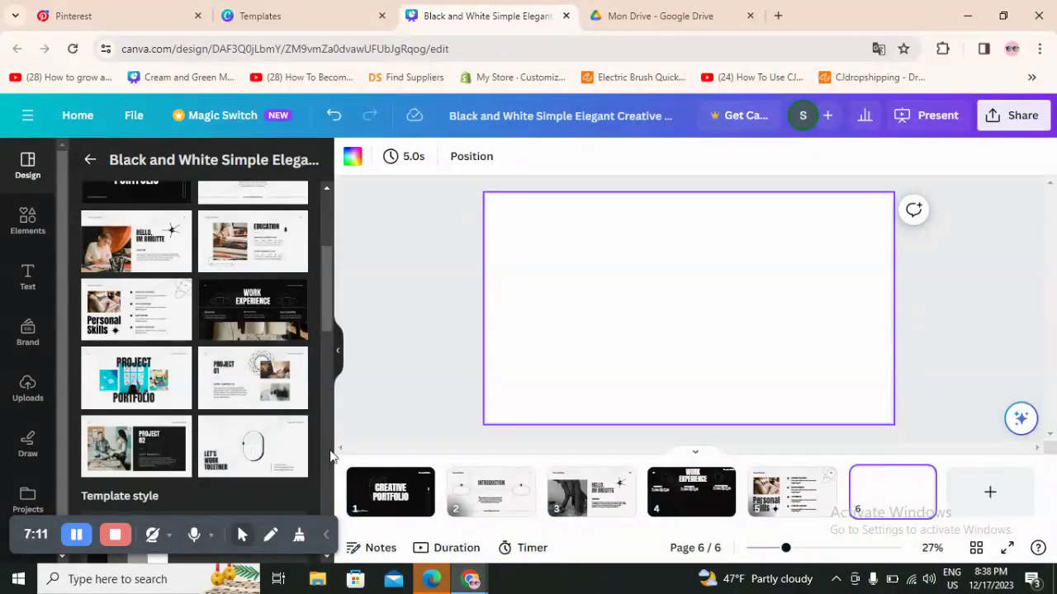
click(259, 443)
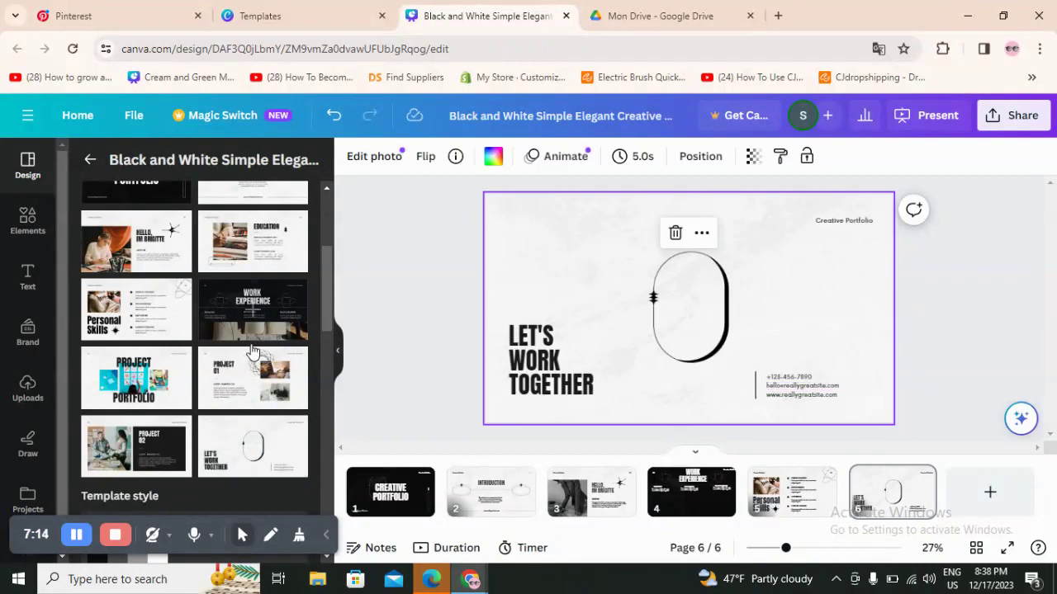
Recolor the first page's background with the light document color #f3f1ec
click(412, 501)
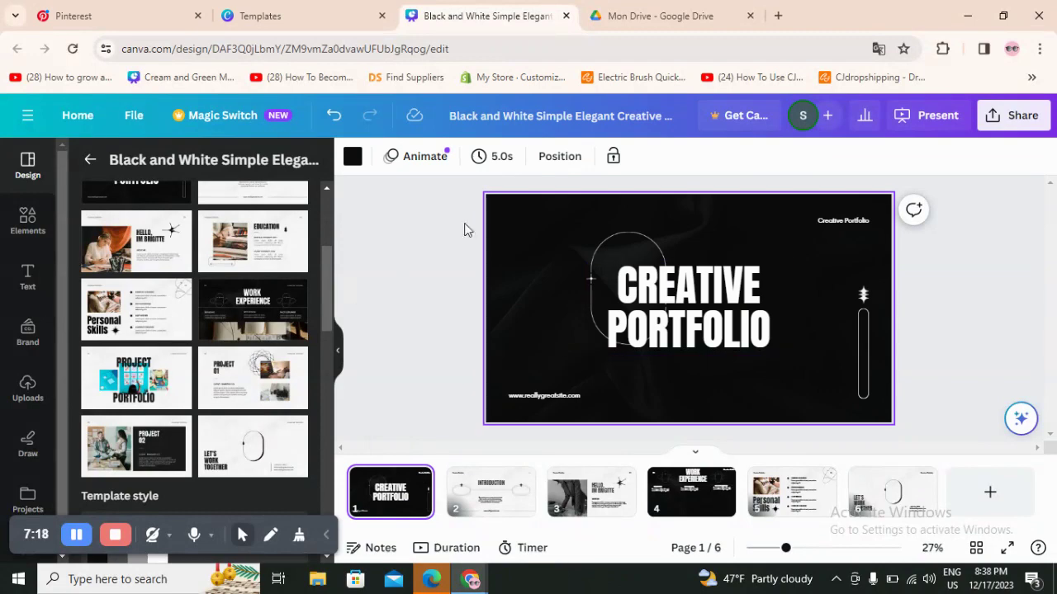
click(518, 222)
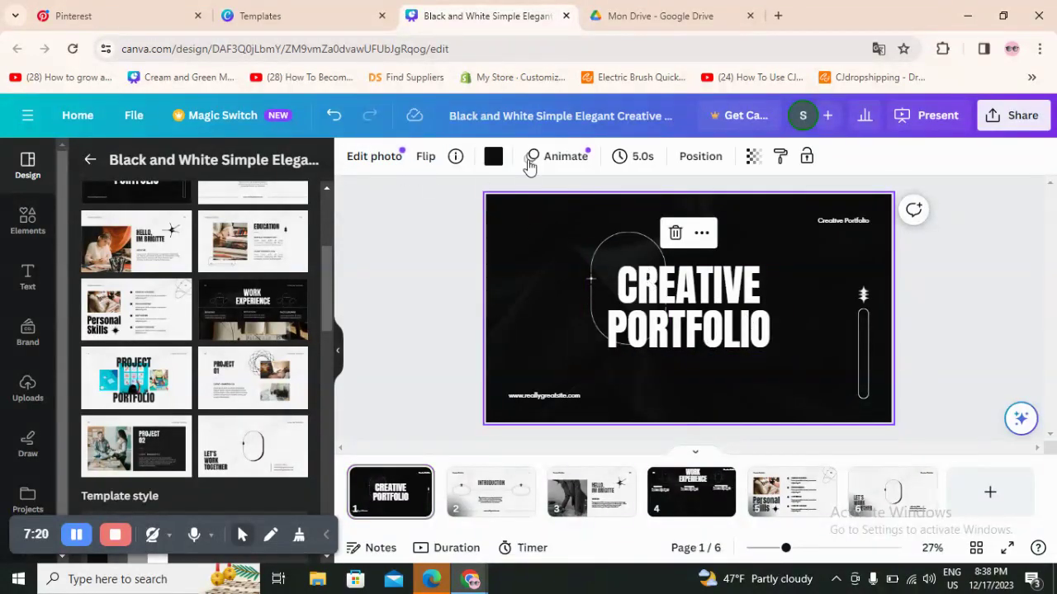
click(493, 157)
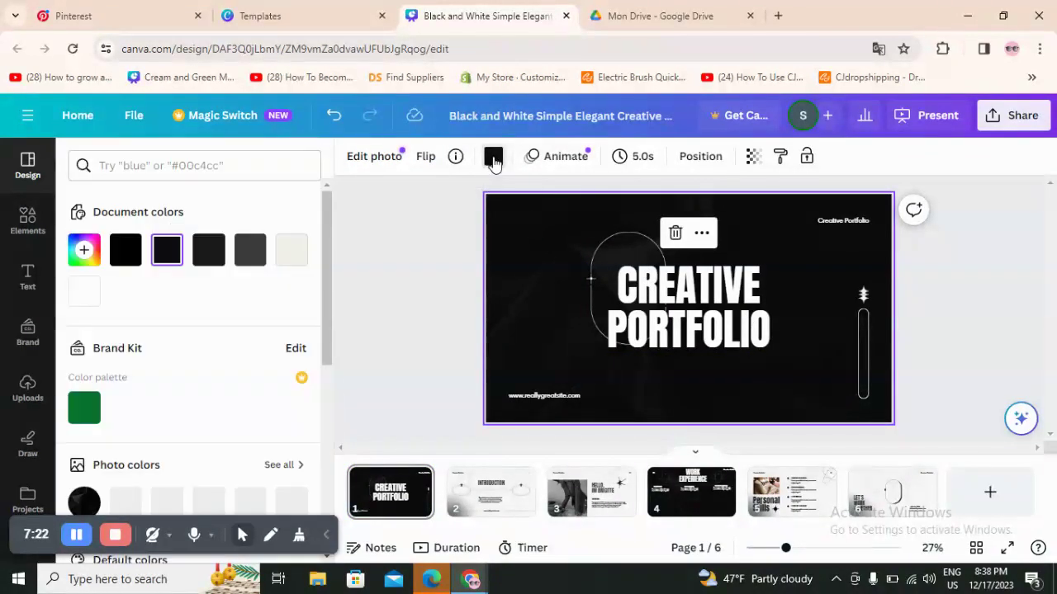
click(290, 252)
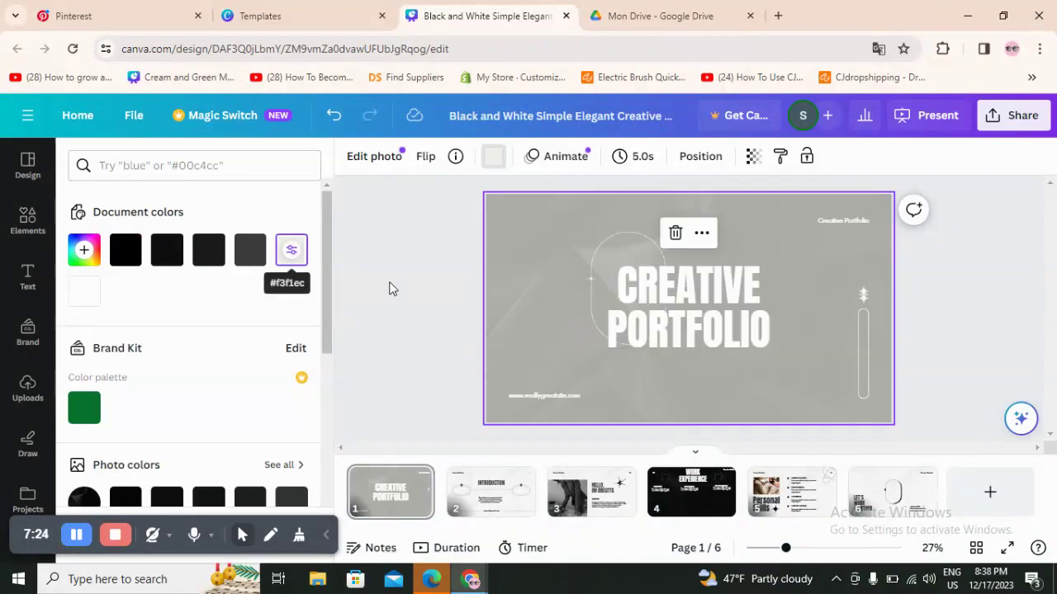
scroll(197, 379, down, 3)
scroll(196, 379, up, 3)
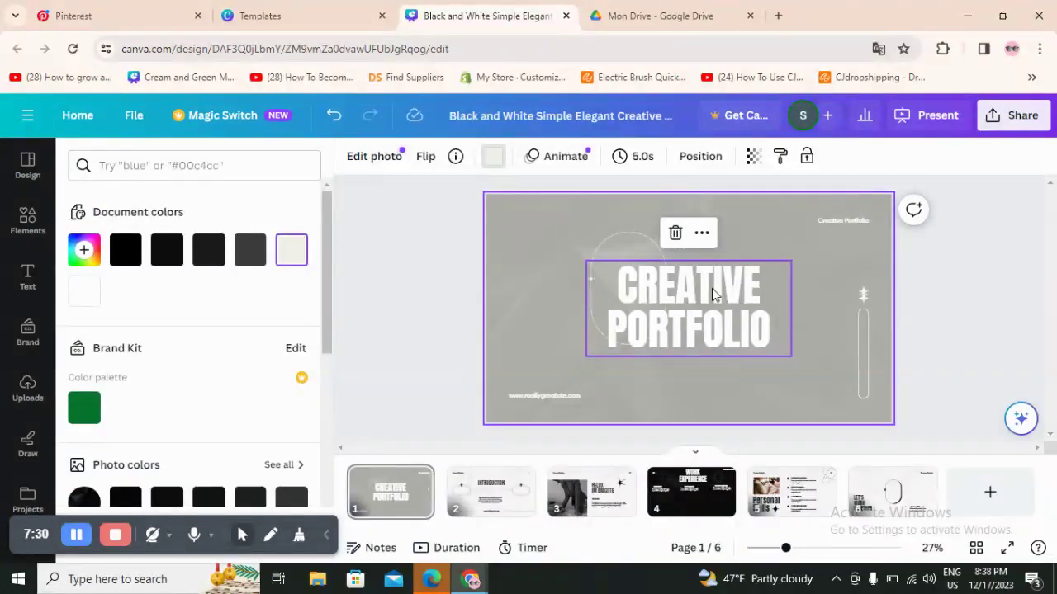
View the font choices for the cover's main heading and inspect its website and Creative Portfolio text boxes
click(713, 288)
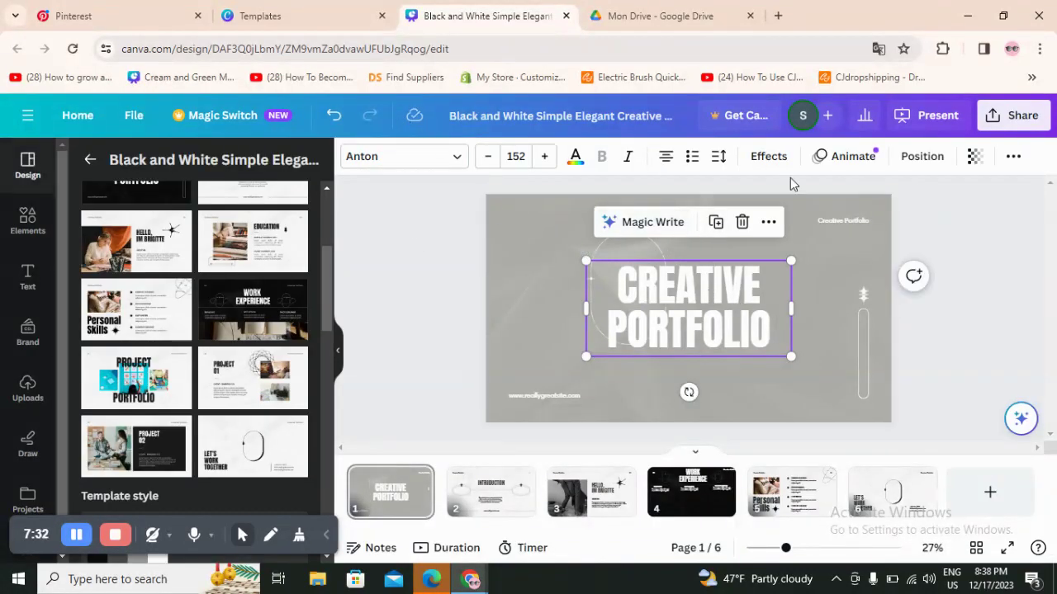
click(430, 153)
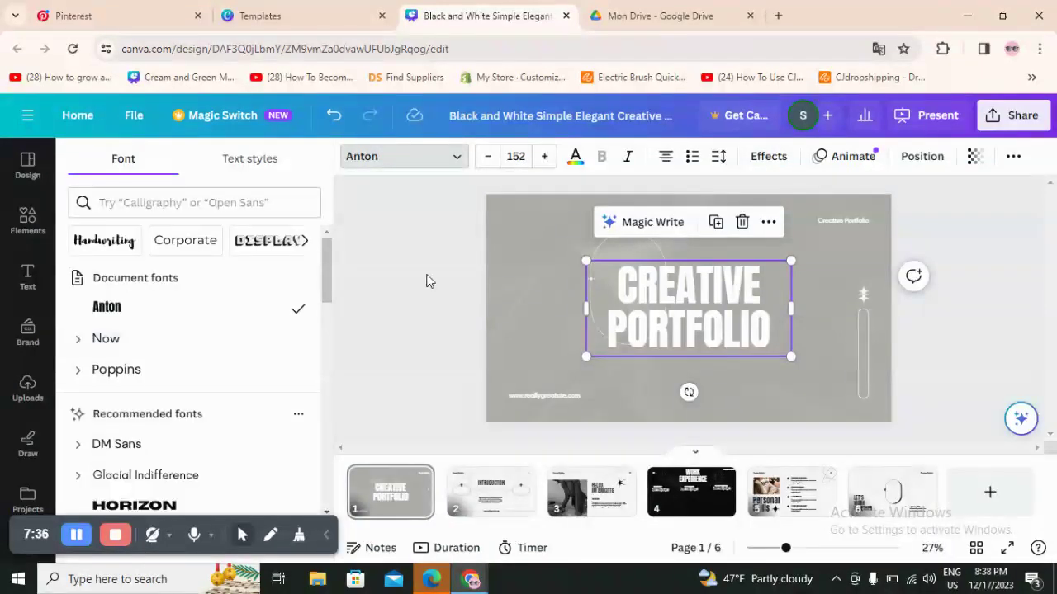
key(Escape)
click(545, 394)
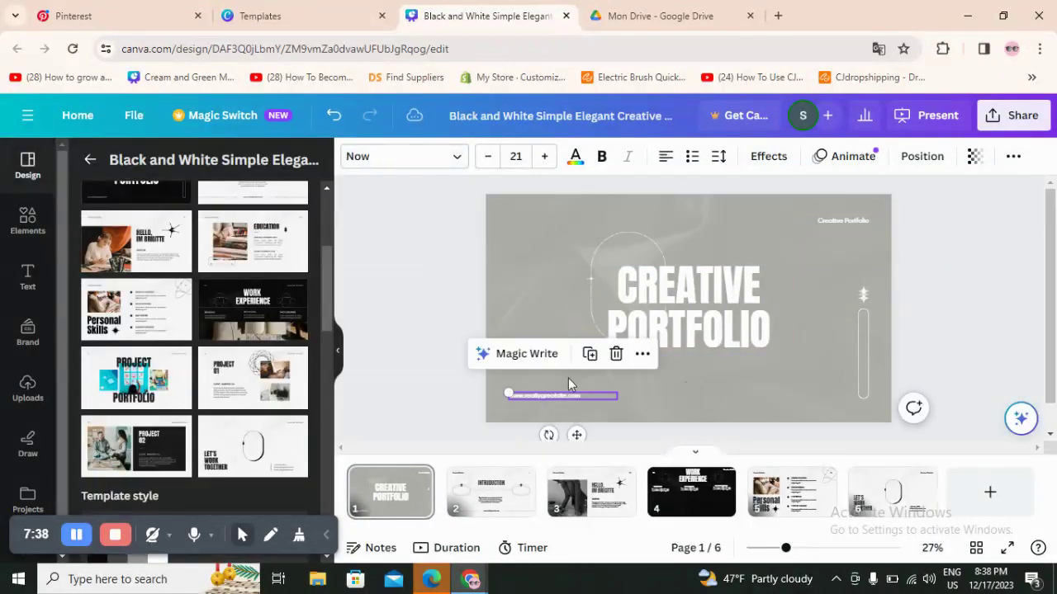
click(851, 221)
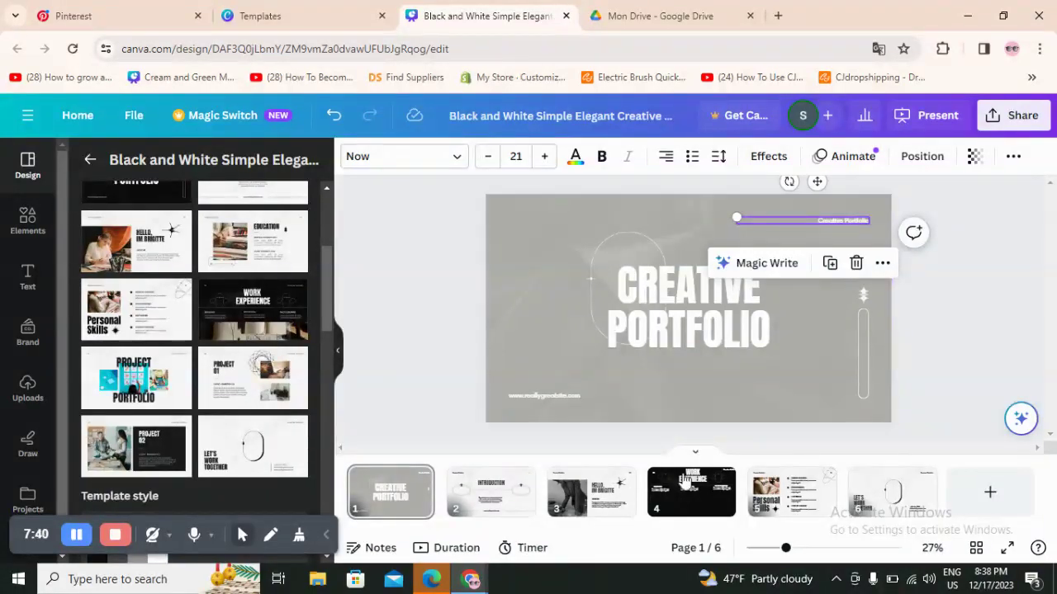
Review the Introduction, Work Experience, Personal Skills and closing pages, and look at the uploaded images and the elements library
click(498, 495)
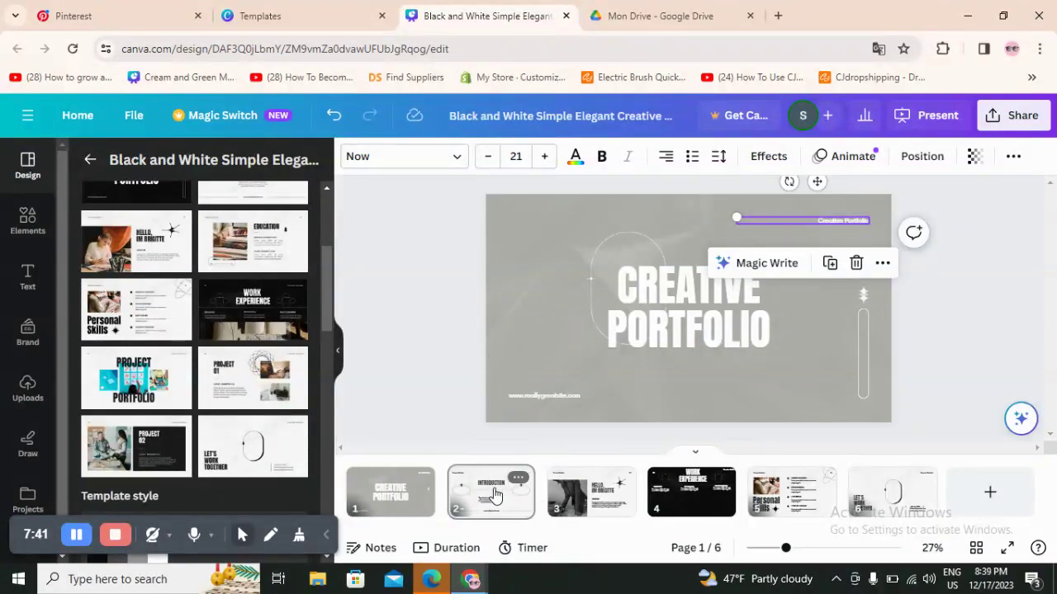
click(607, 216)
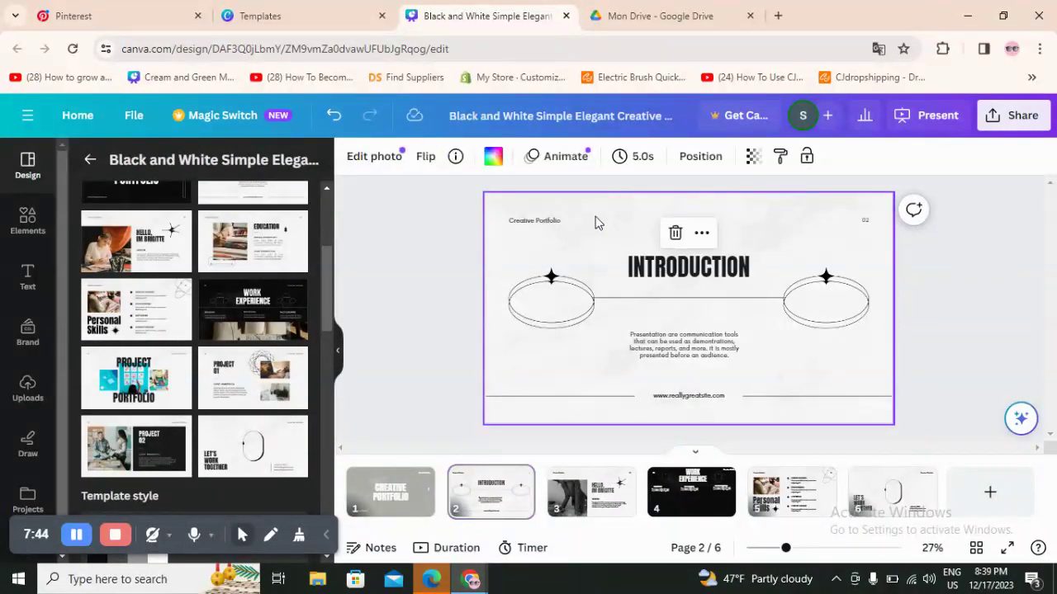
click(27, 387)
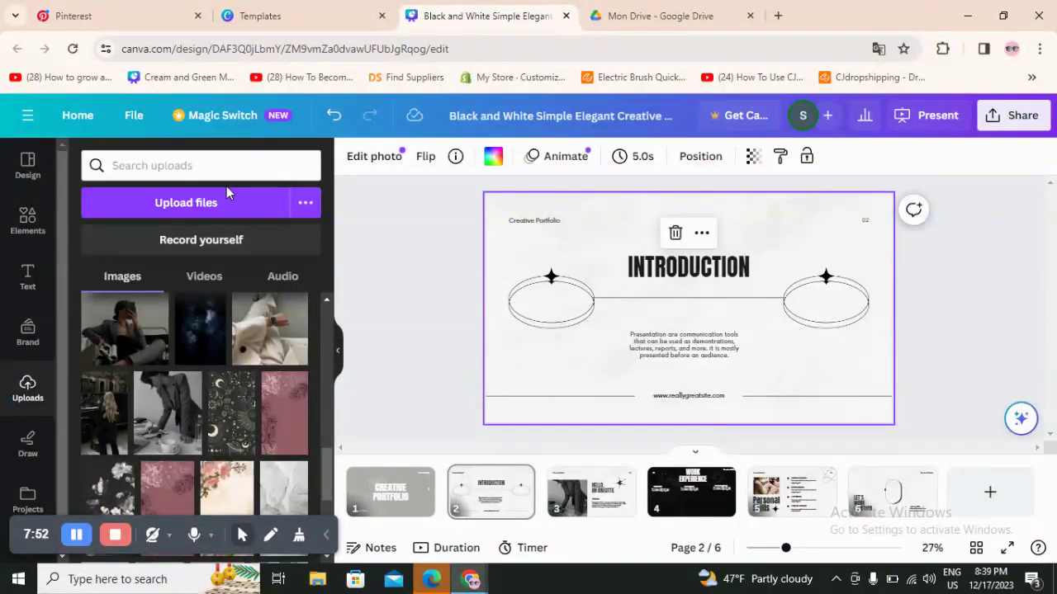
click(27, 221)
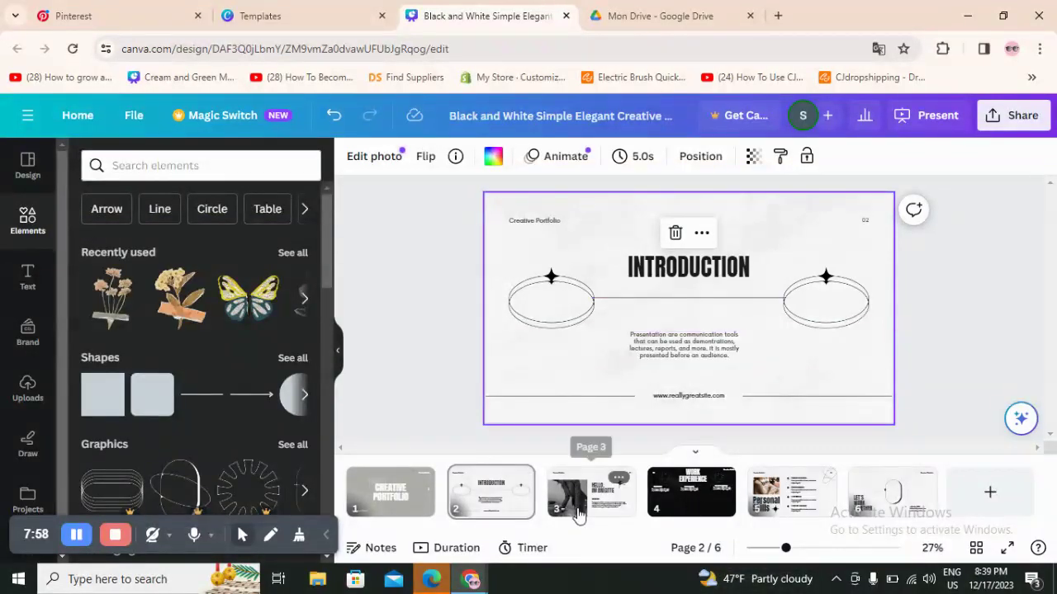
click(695, 502)
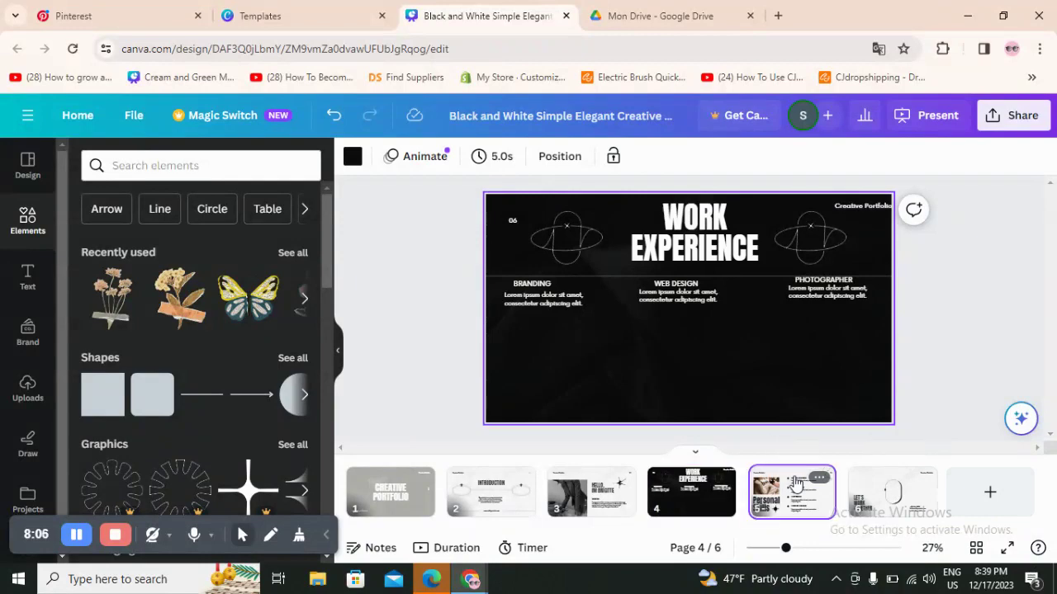
click(795, 486)
click(900, 506)
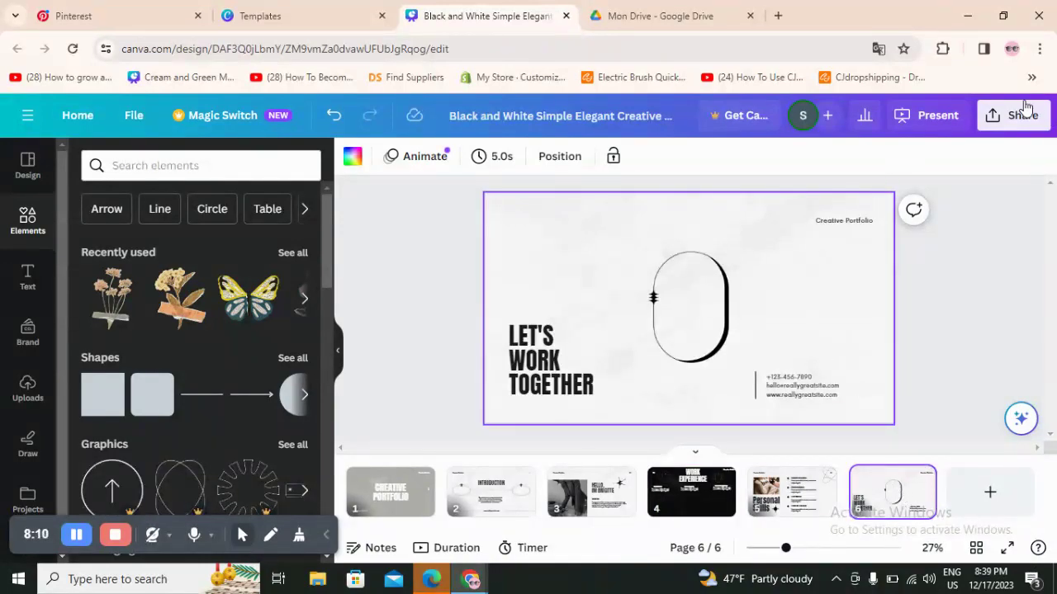
Examine the file types offered for downloading the design, from PDF Standard to GIF, and close the download options
click(1045, 118)
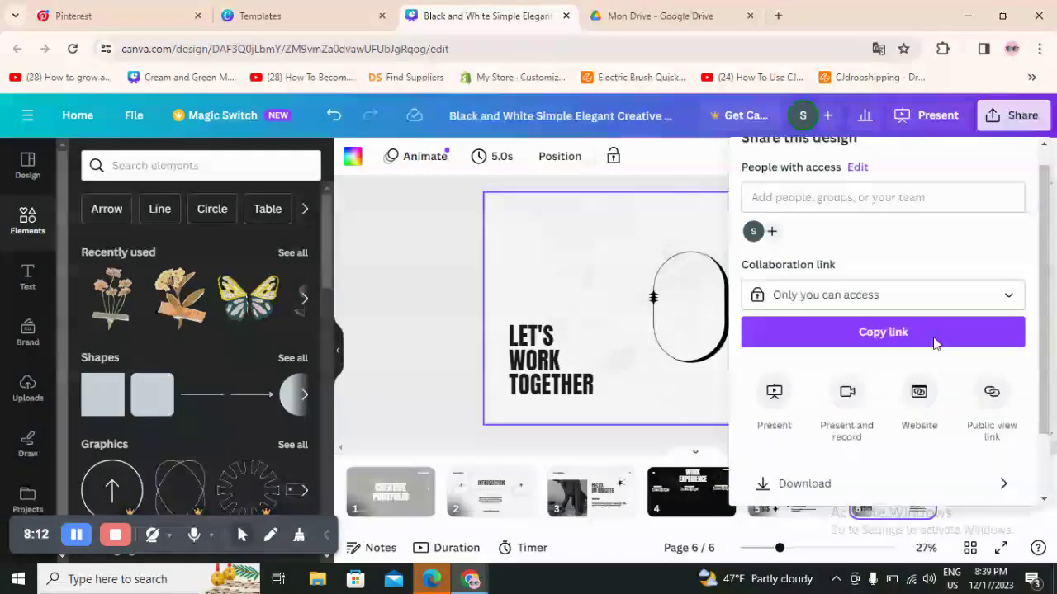
scroll(936, 344, down, 1)
click(833, 416)
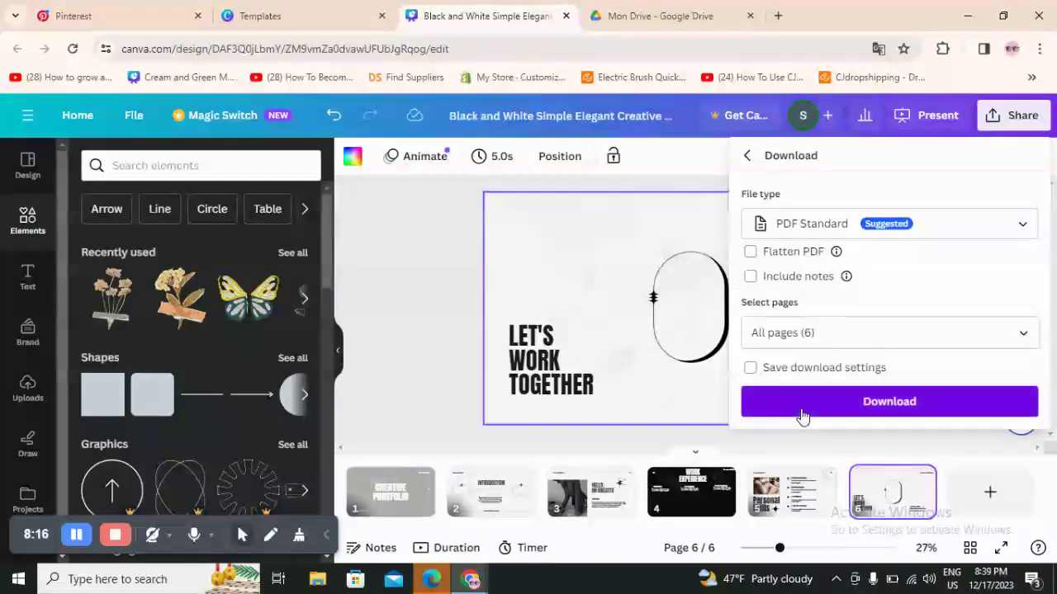
click(866, 217)
scroll(877, 302, down, 3)
scroll(876, 306, down, 1)
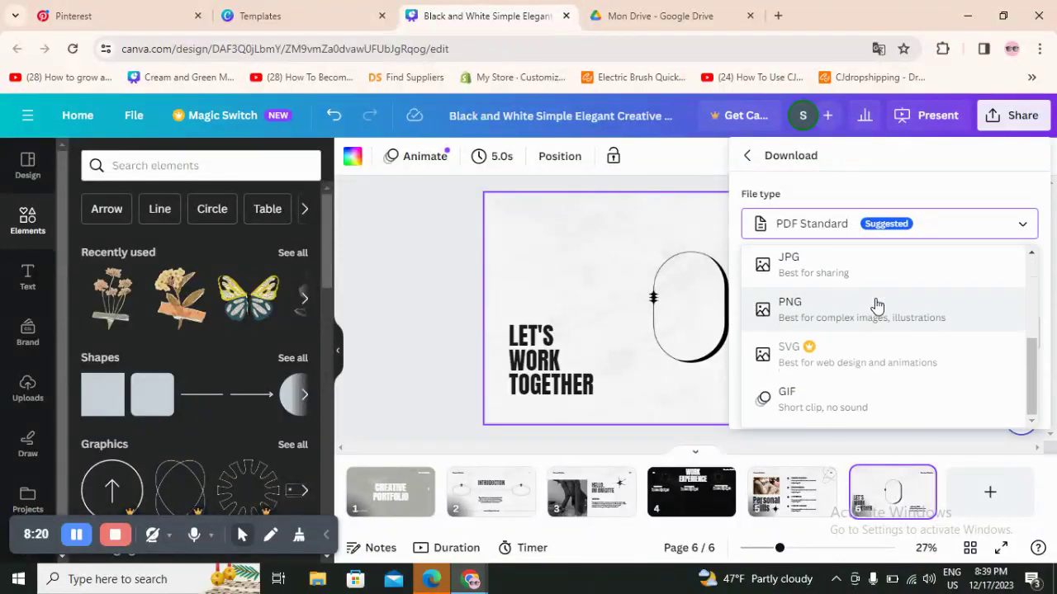
scroll(867, 335, up, 5)
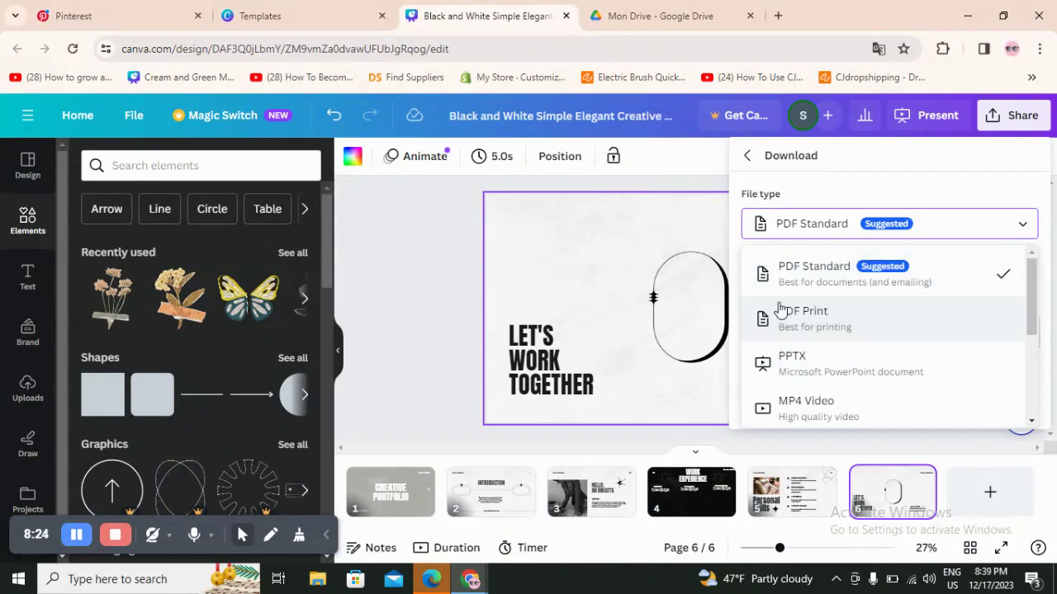
scroll(825, 330, down, 3)
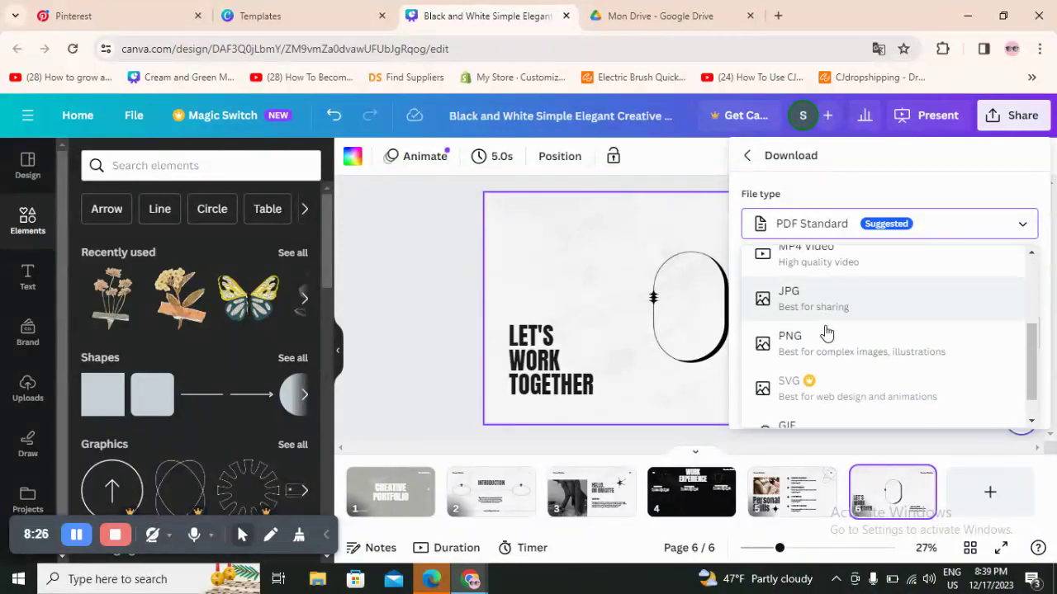
scroll(931, 345, up, 3)
scroll(931, 345, up, 1)
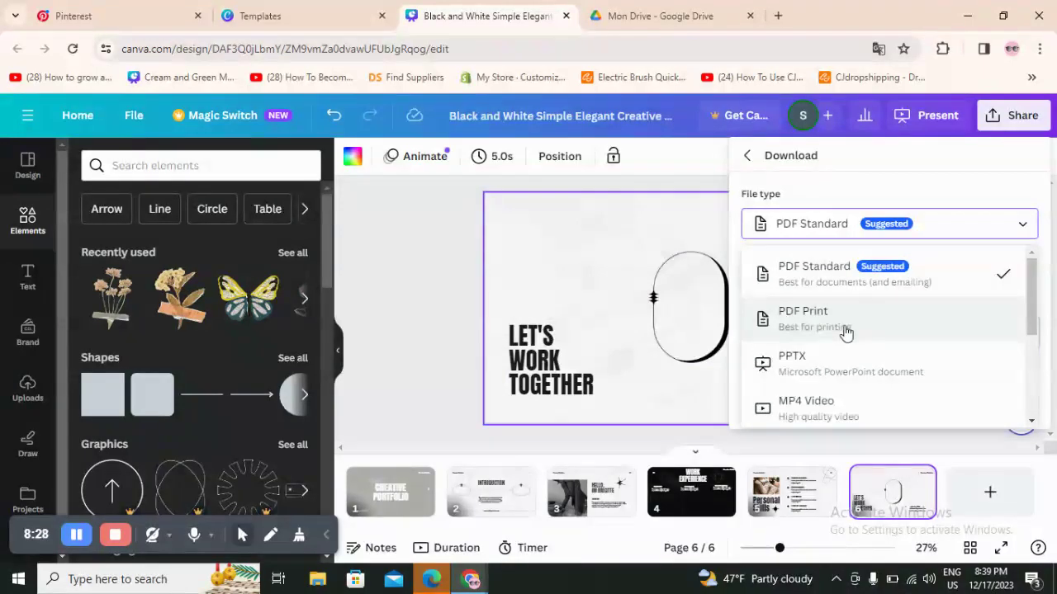
scroll(864, 361, down, 3)
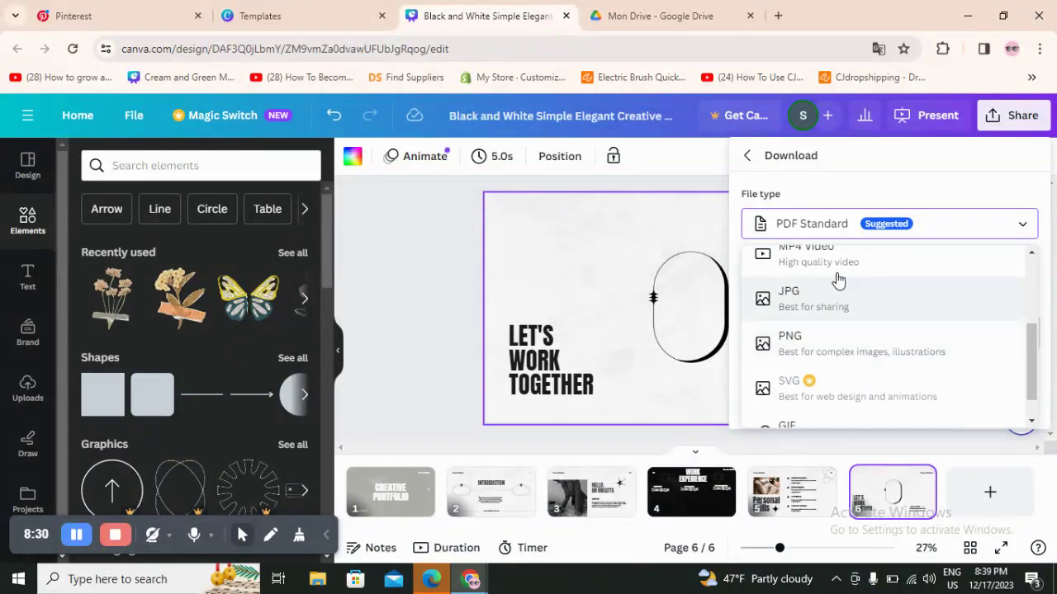
scroll(838, 280, up, 1)
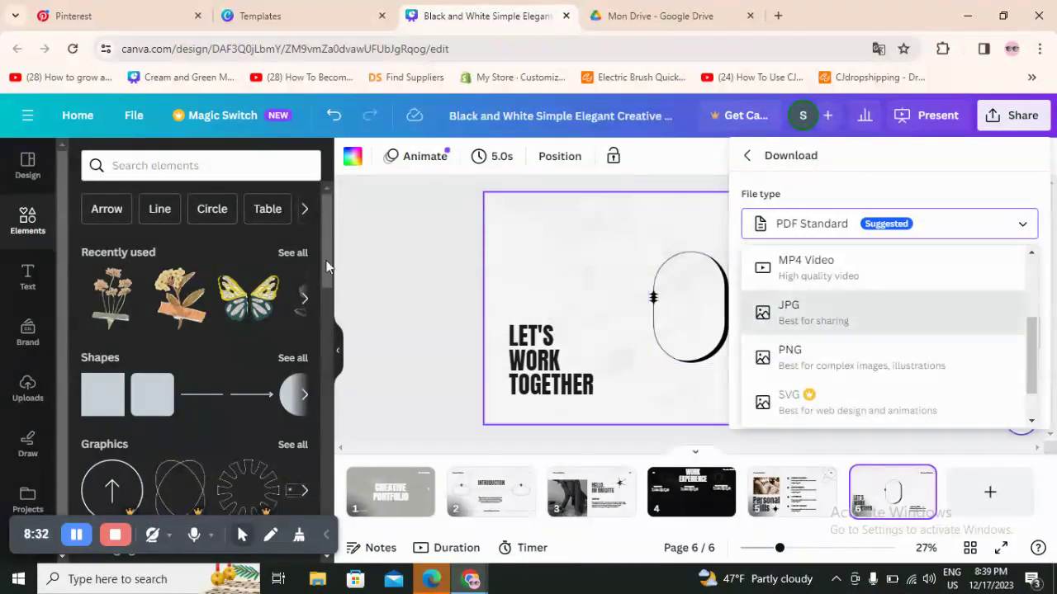
click(442, 254)
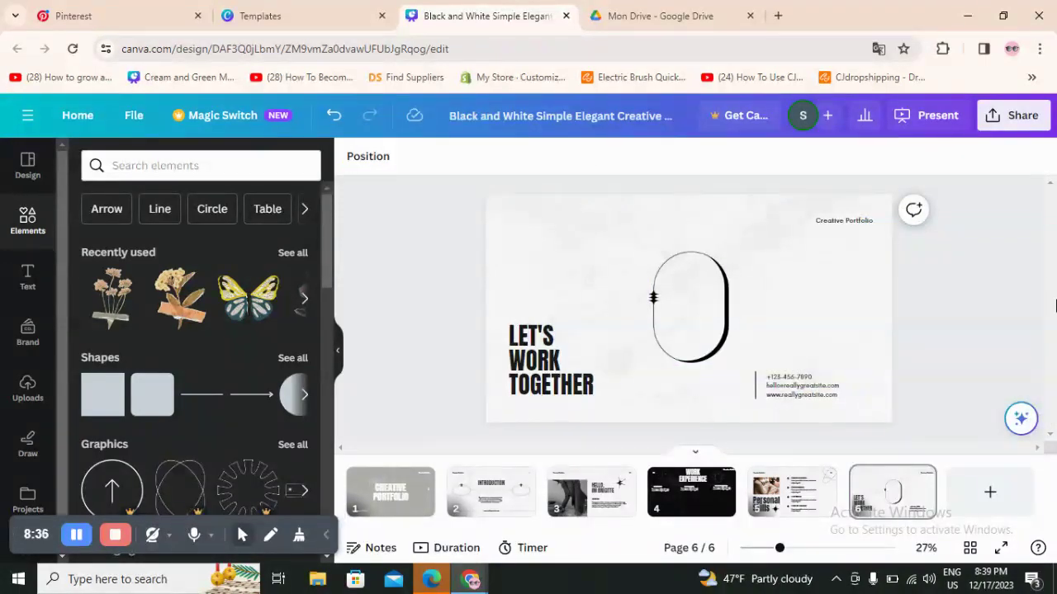
Look through all the sharing, social and saving options for the design, close them and return to the cover page
click(1015, 118)
scroll(956, 346, down, 2)
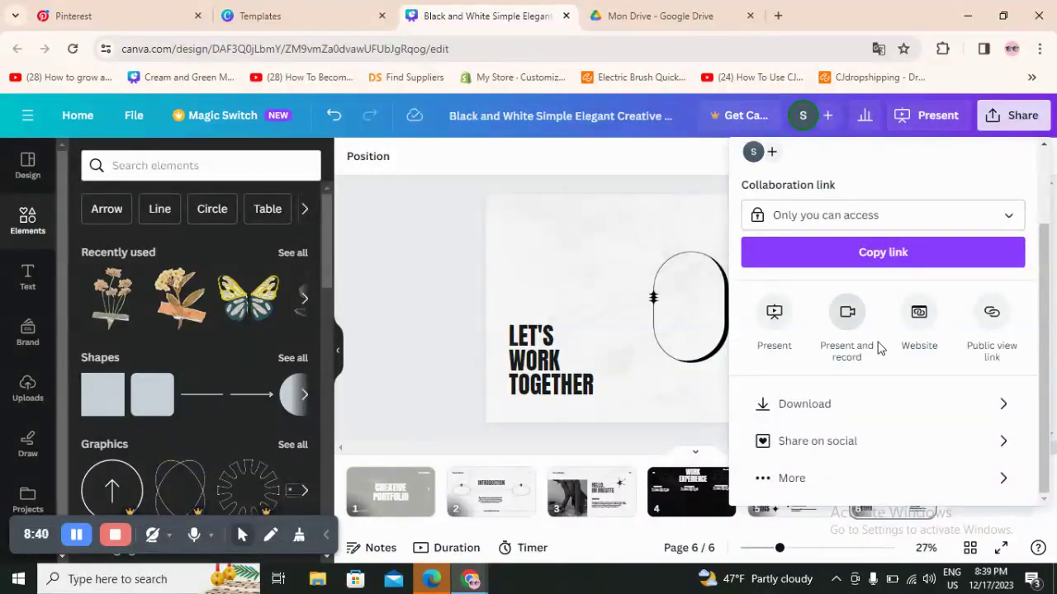
click(817, 481)
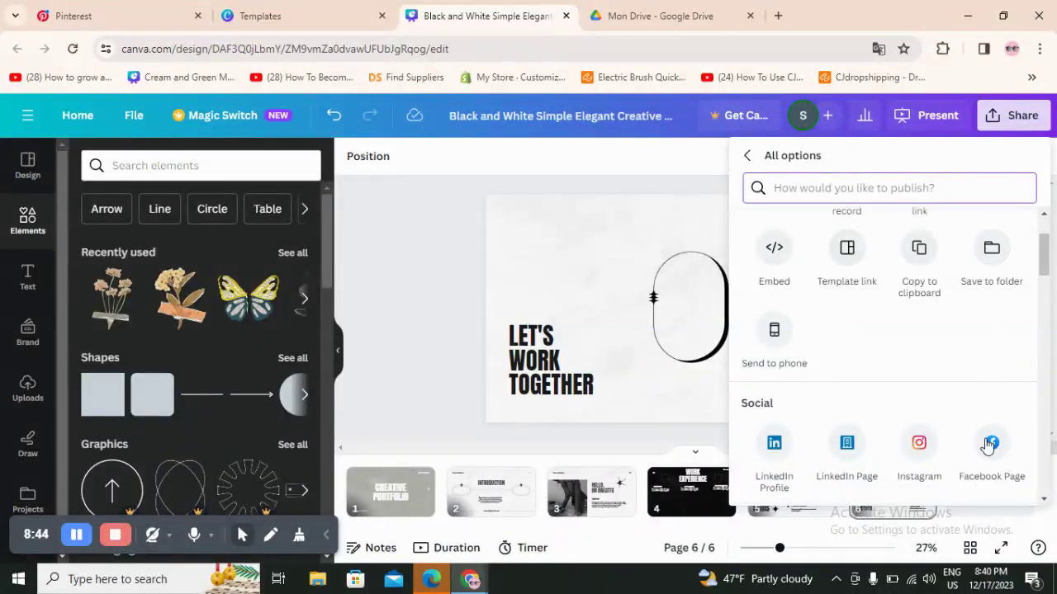
scroll(842, 369, down, 4)
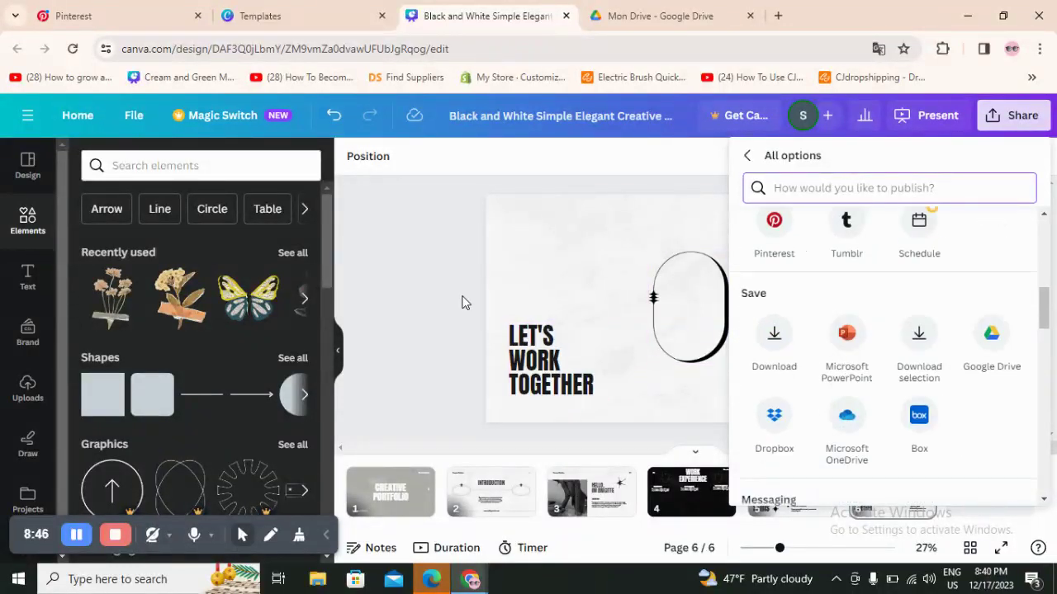
click(465, 266)
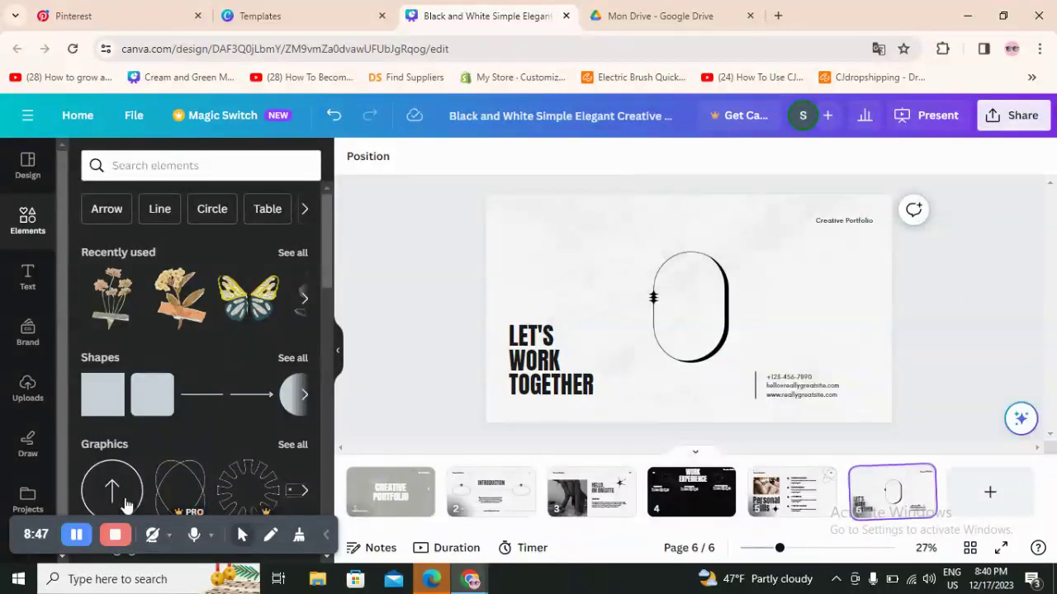
click(390, 492)
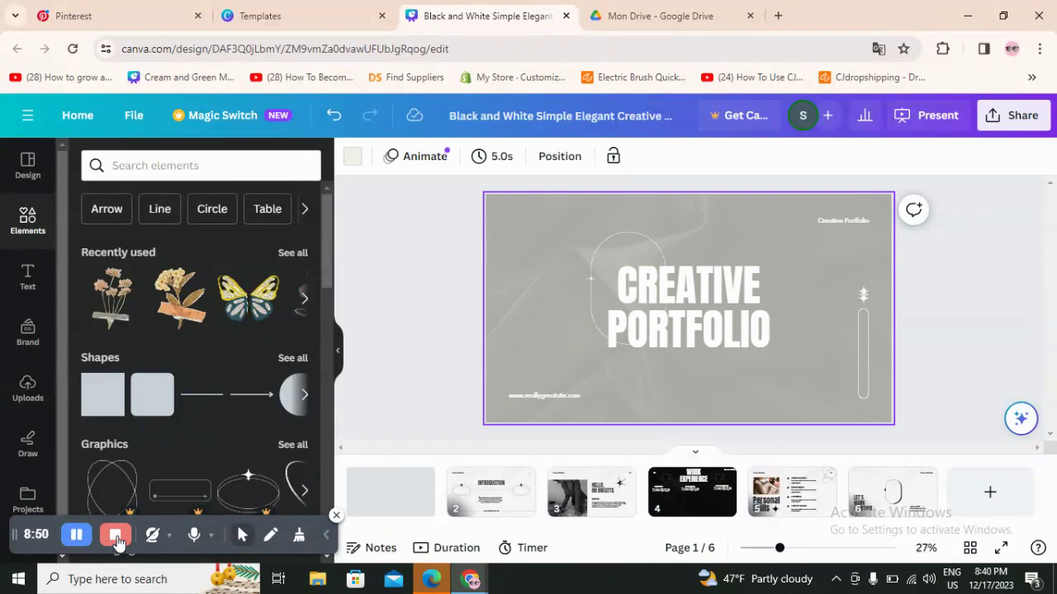